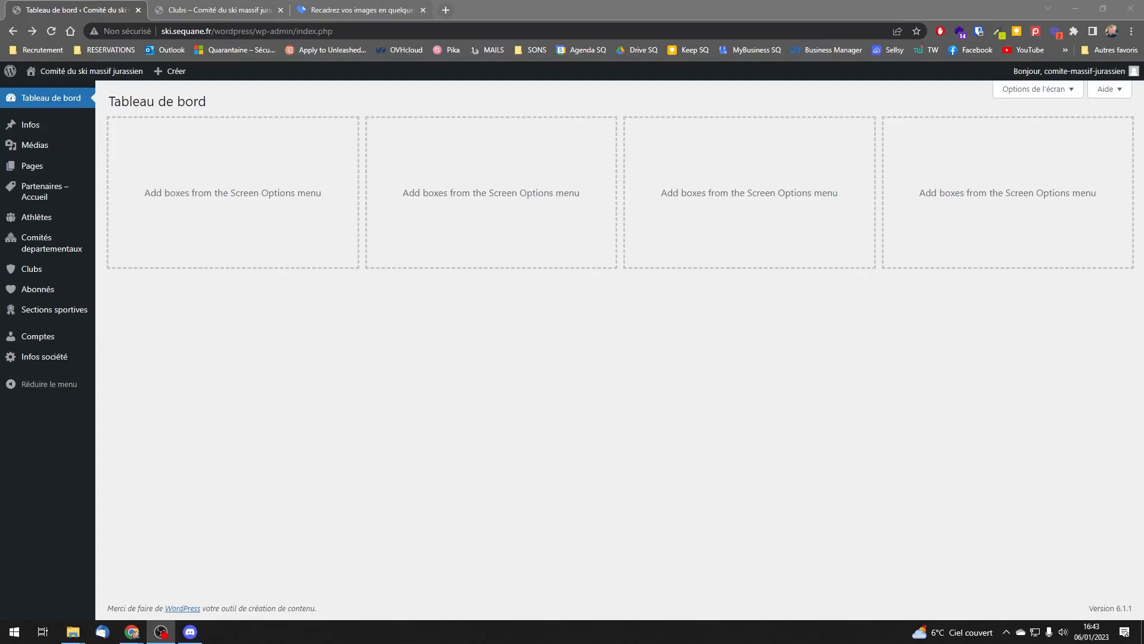
# Step: Start a new user account from the accounts list and set its username to comite-jura
pyautogui.moveTo(43, 342)
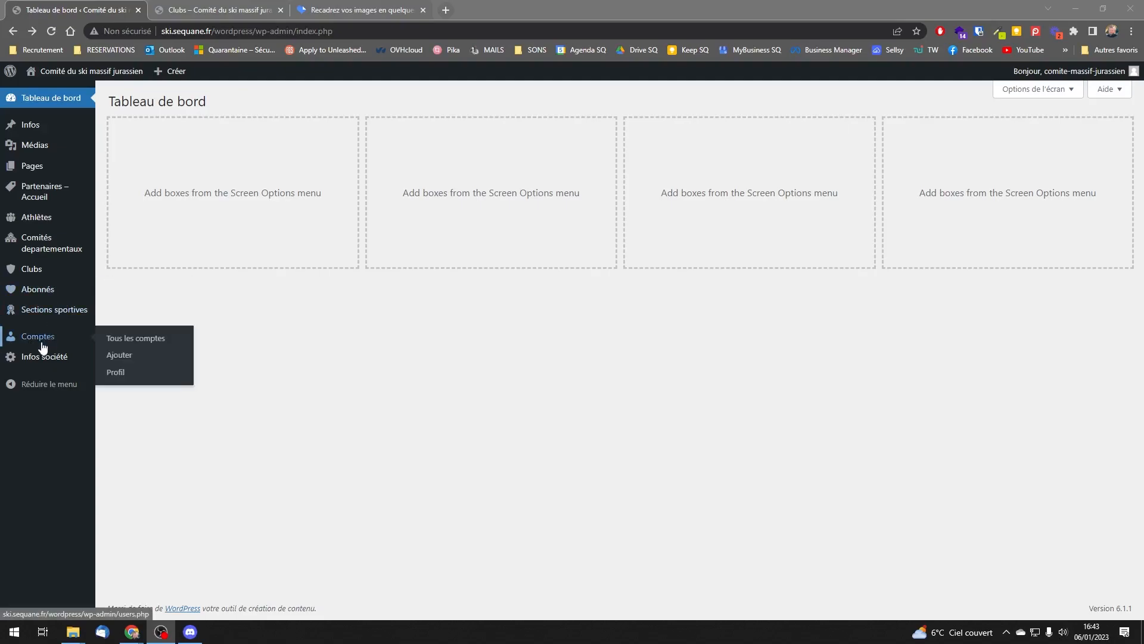
pyautogui.click(115, 341)
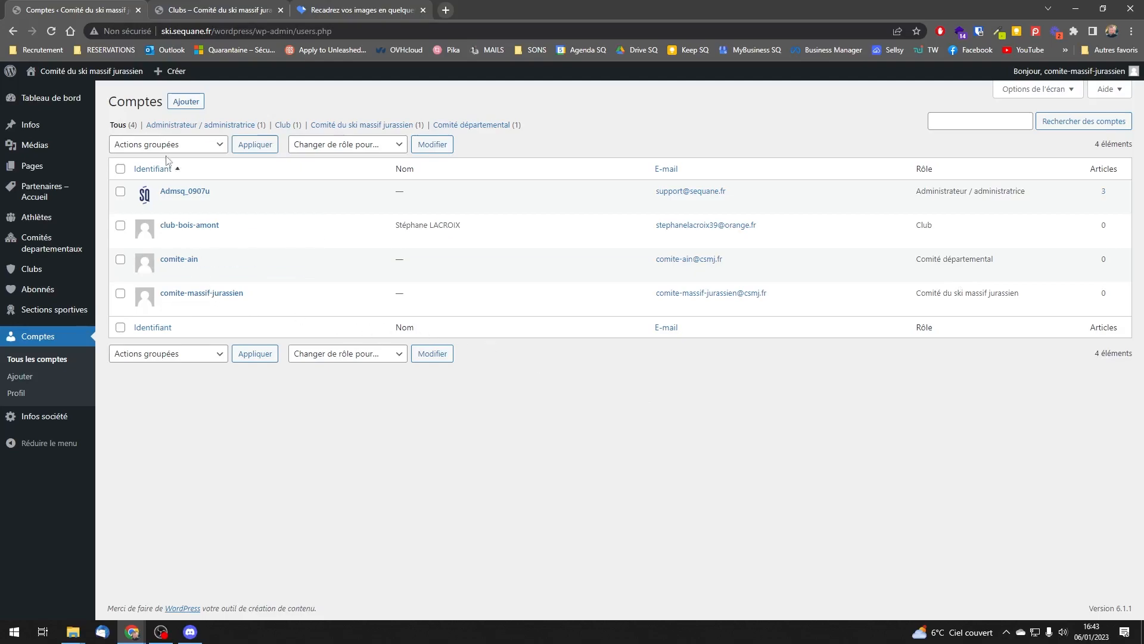
pyautogui.click(193, 106)
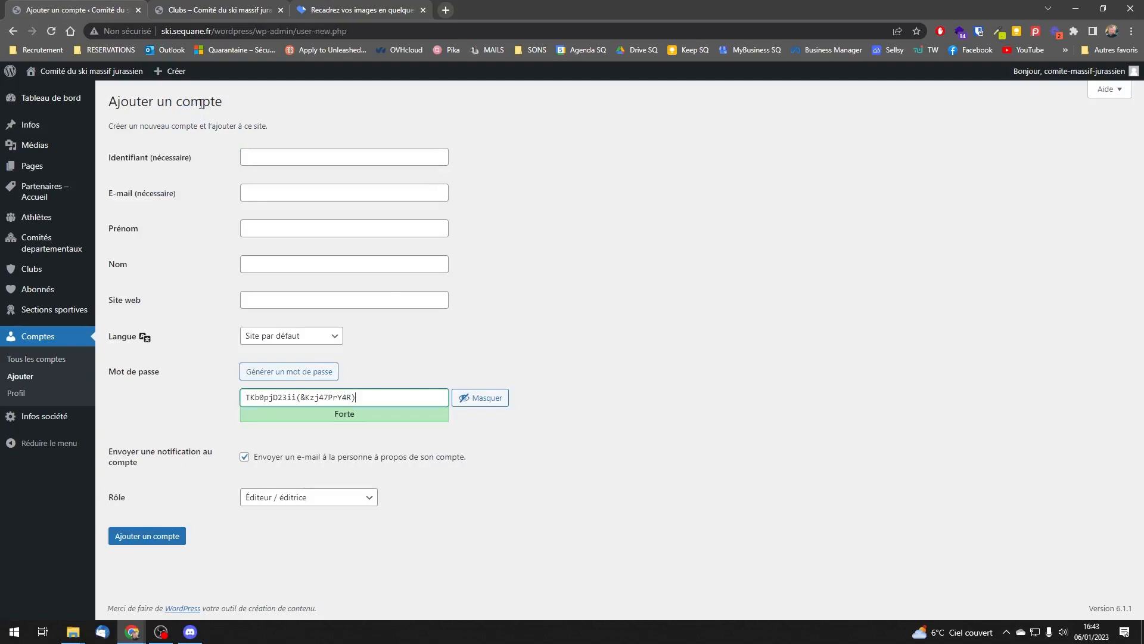
pyautogui.click(277, 159)
pyautogui.write('comite-jura')
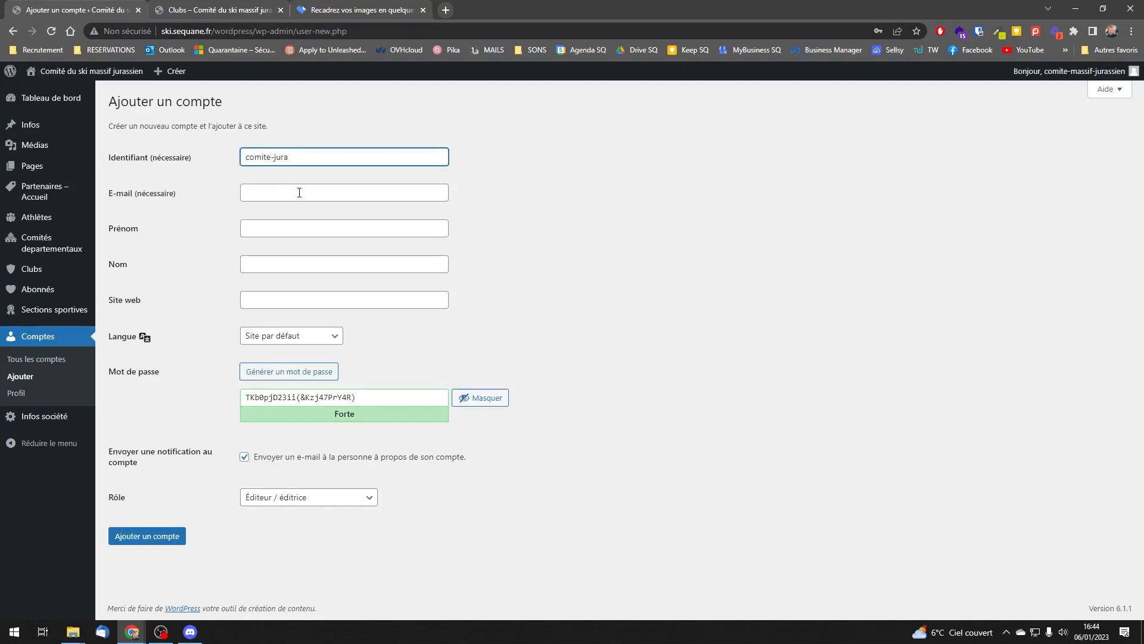
# Step: Fill in the new account's e-mail address and set the first name to Comité and the last name to Jura
pyautogui.click(299, 192)
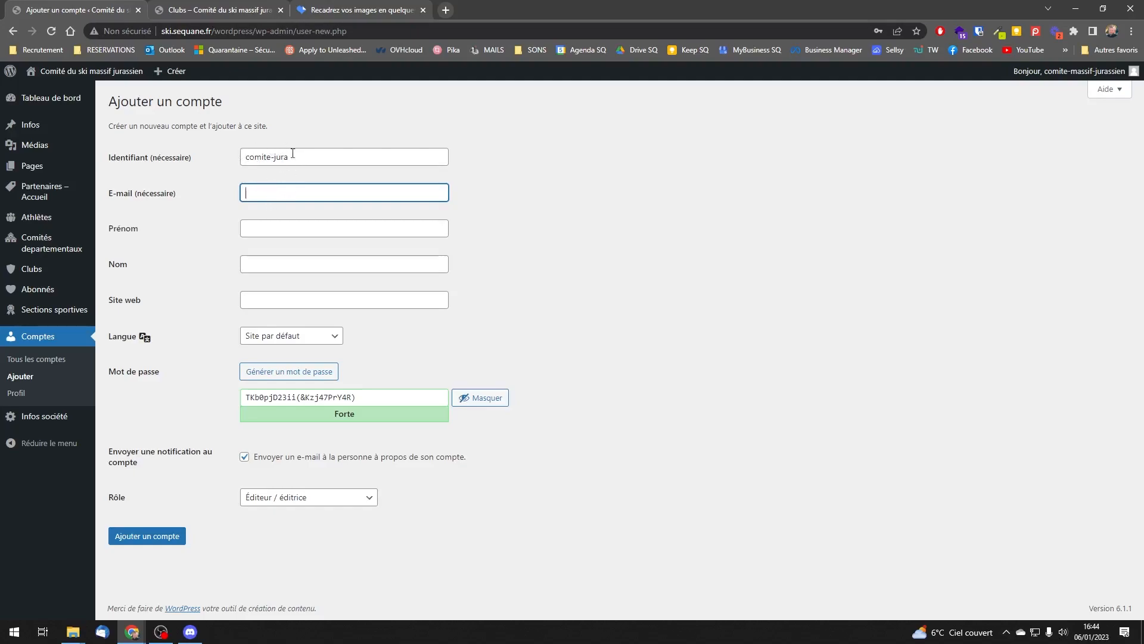
pyautogui.click(286, 157)
pyautogui.hotkey('ctrl', 'a')
pyautogui.hotkey('ctrl', 'c')
pyautogui.click(279, 197)
pyautogui.click(288, 231)
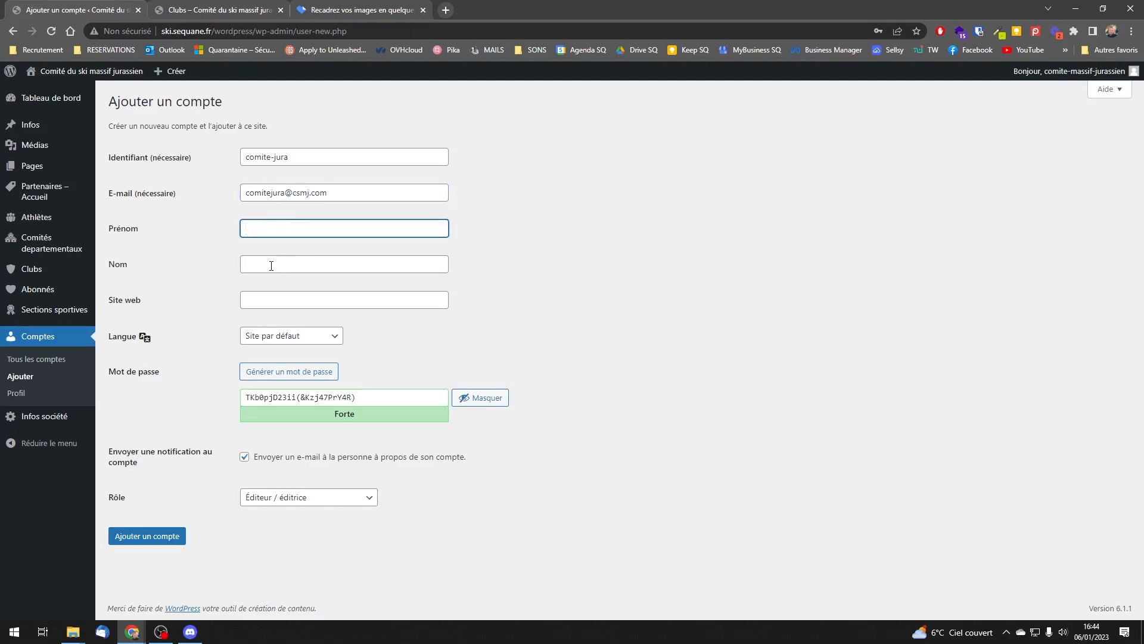
pyautogui.write('Comité')
pyautogui.press('Tab')
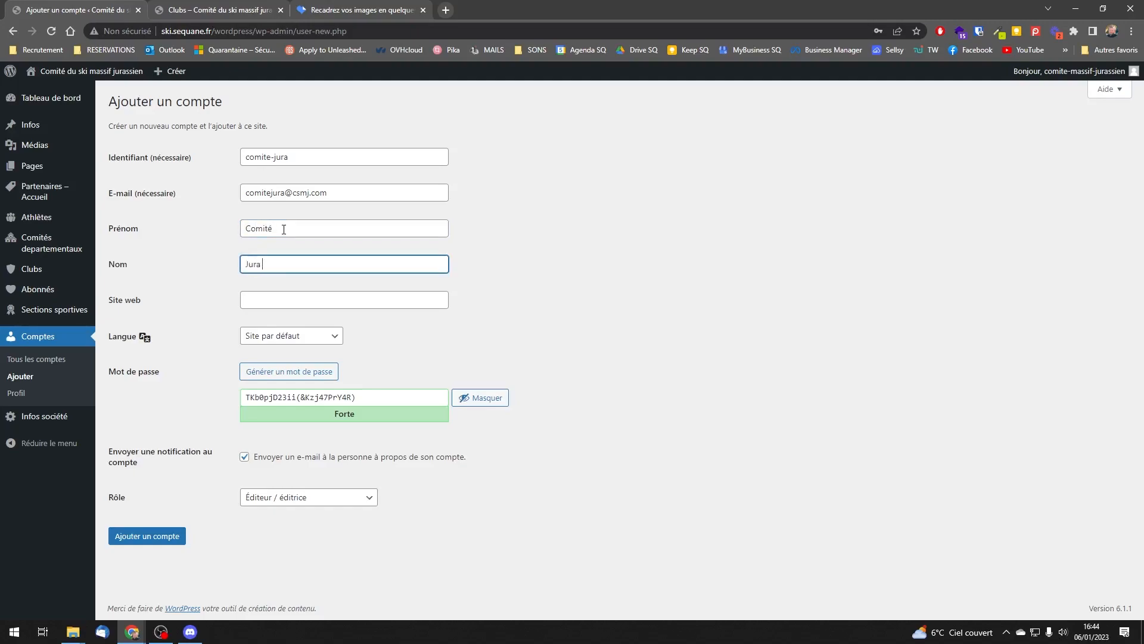
# Step: Generate a new strong password for the comite-jura account
pyautogui.click(295, 373)
pyautogui.click(299, 376)
pyautogui.click(297, 378)
pyautogui.click(296, 380)
pyautogui.click(298, 380)
pyautogui.click(296, 379)
pyautogui.click(281, 379)
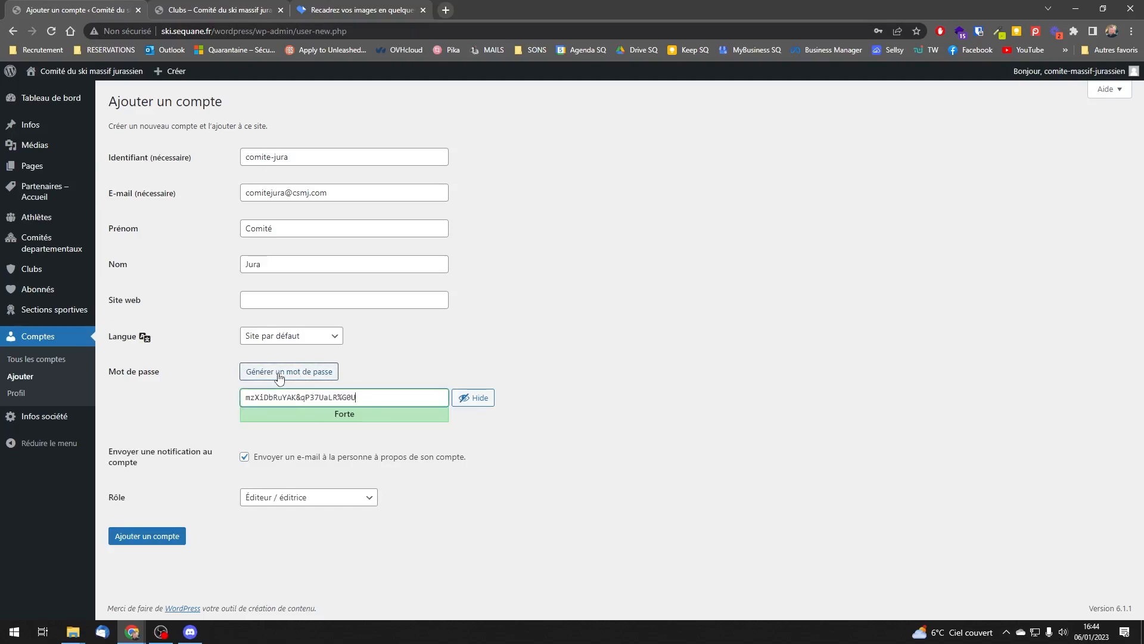
pyautogui.click(292, 380)
# Step: Turn off the notification e-mail, set the role to Comité départemental, and create the comite-jura account
pyautogui.click(356, 464)
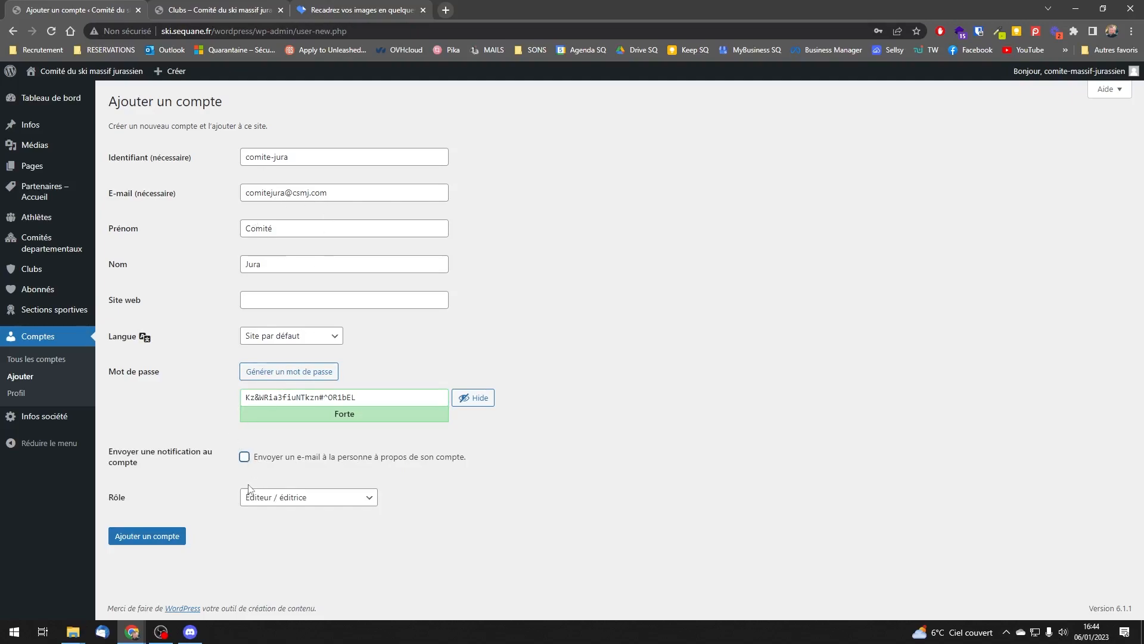
pyautogui.click(309, 500)
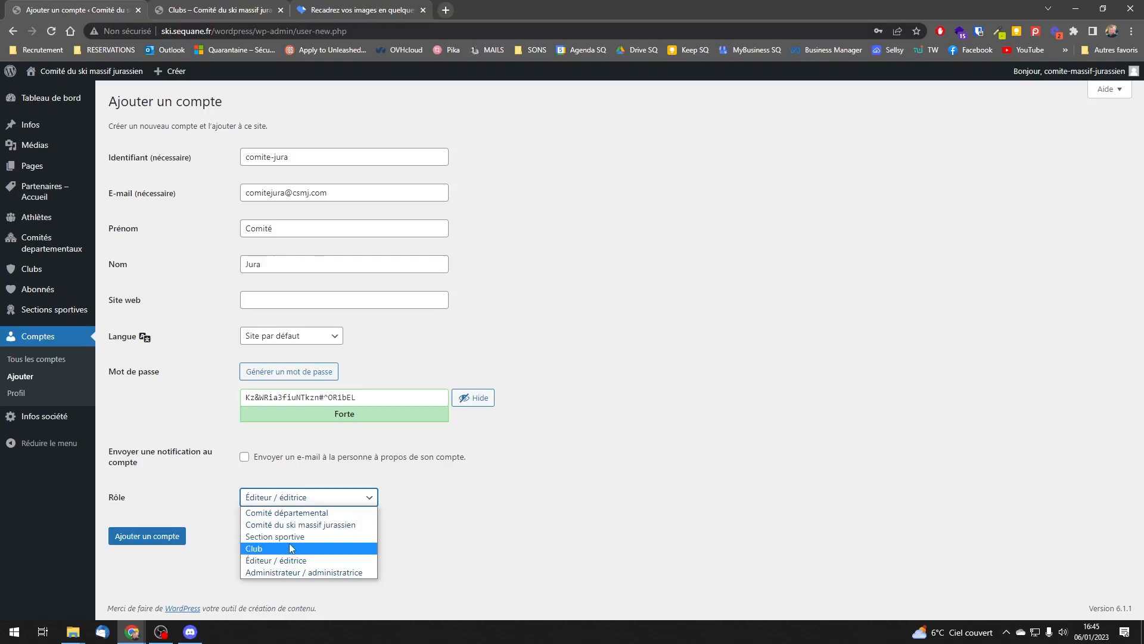
pyautogui.click(297, 514)
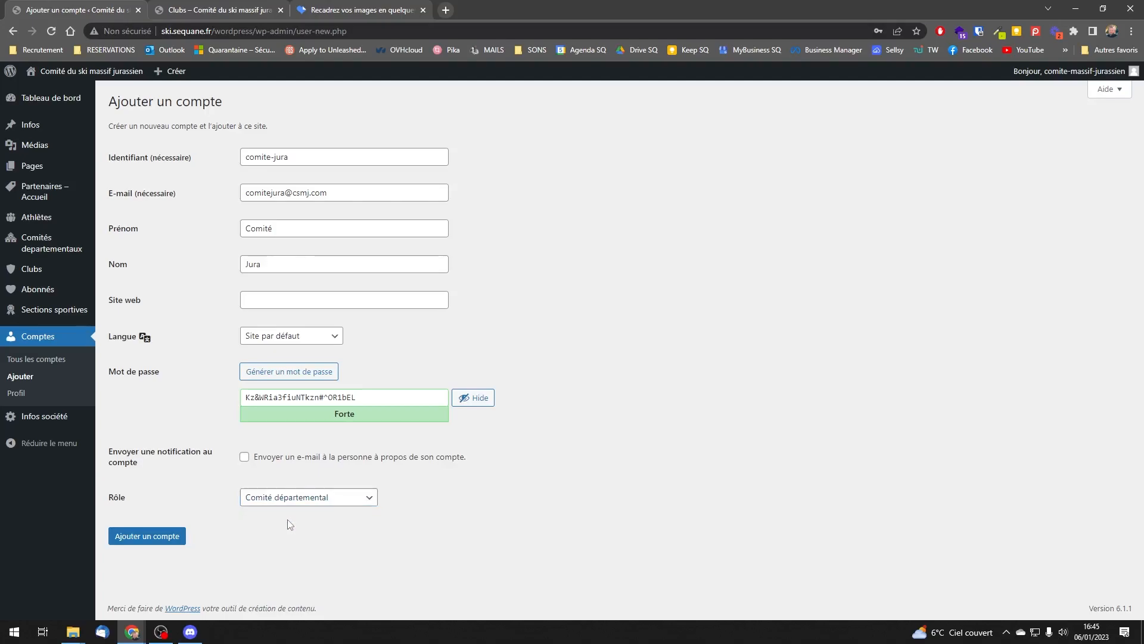
pyautogui.click(150, 543)
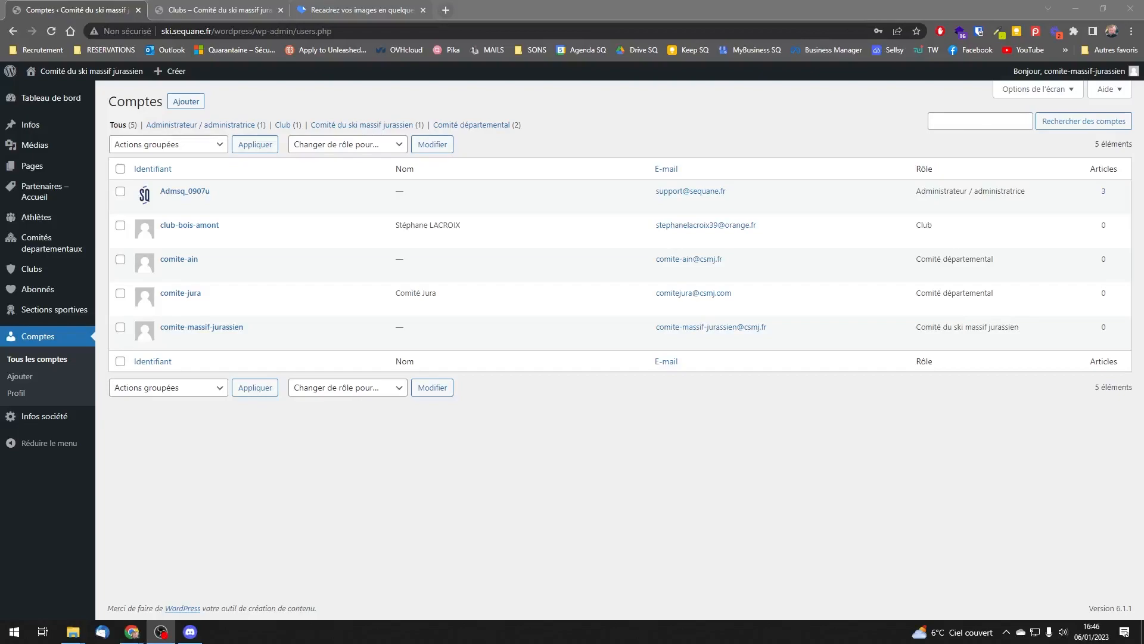
# Step: Check the comite-jura account and its role in the accounts list, and log out of the current account
pyautogui.moveTo(184, 295)
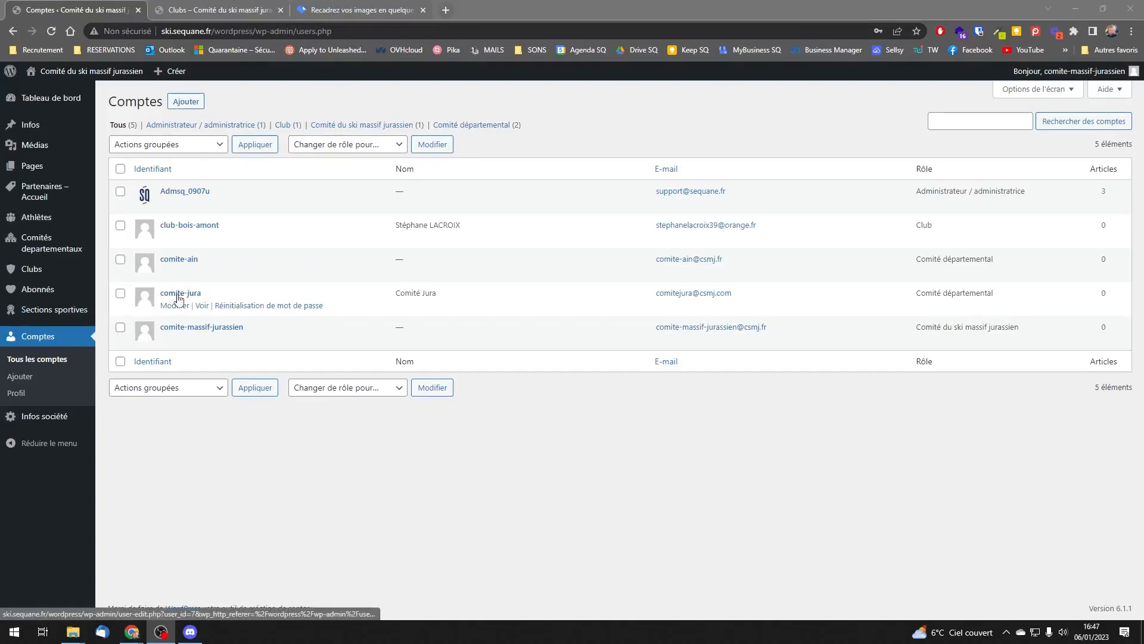
pyautogui.moveTo(915, 298); pyautogui.dragTo(1039, 304)
pyautogui.click(1038, 304)
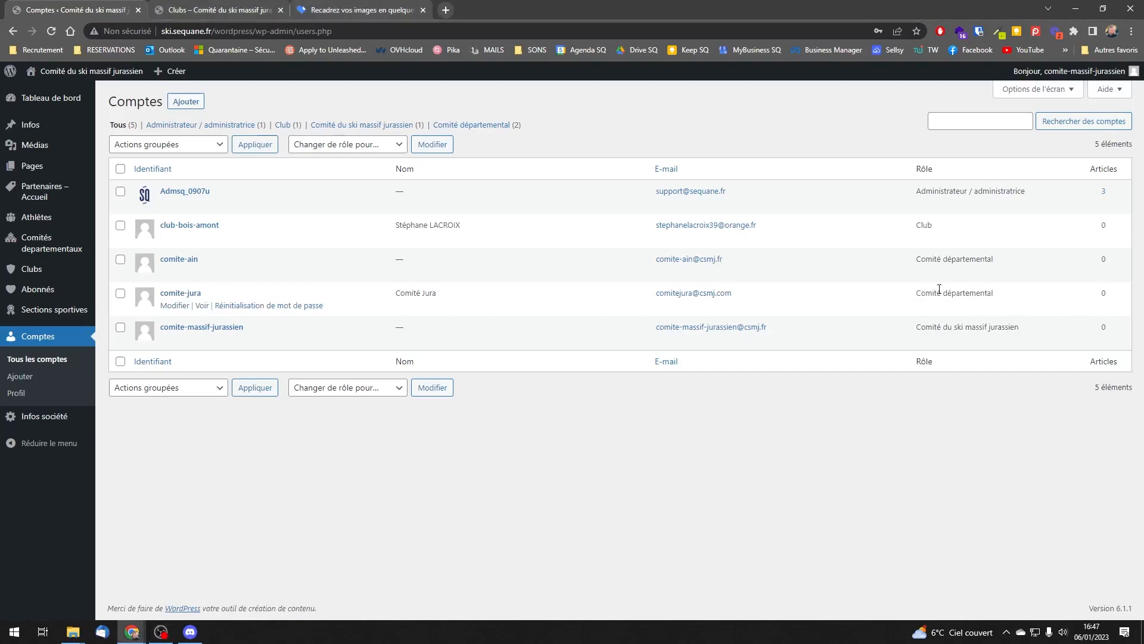
pyautogui.moveTo(1087, 74)
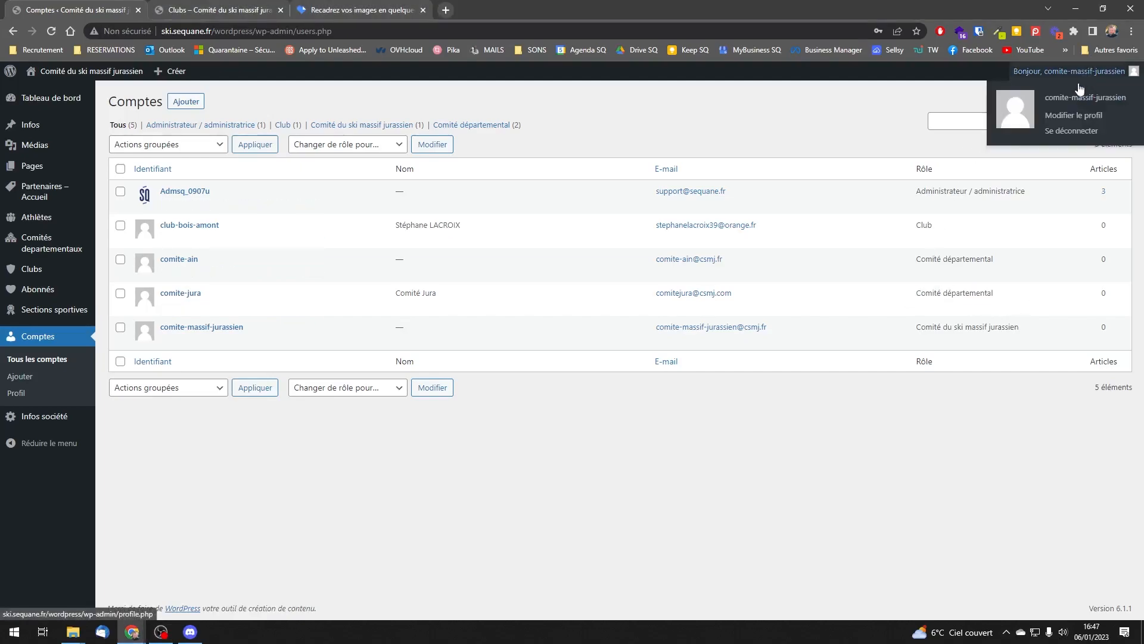
pyautogui.click(1065, 134)
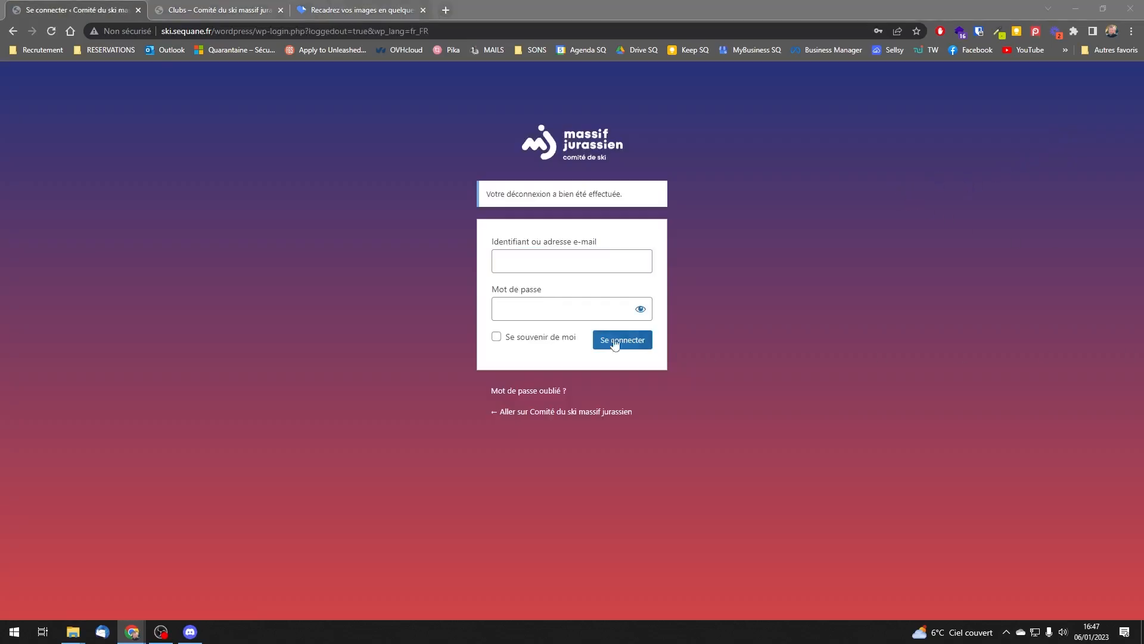
# Step: Log in as comite-jura with the account password and dismiss the browser's offer to save it
pyautogui.click(590, 262)
pyautogui.hotkey('ctrl', 'v')
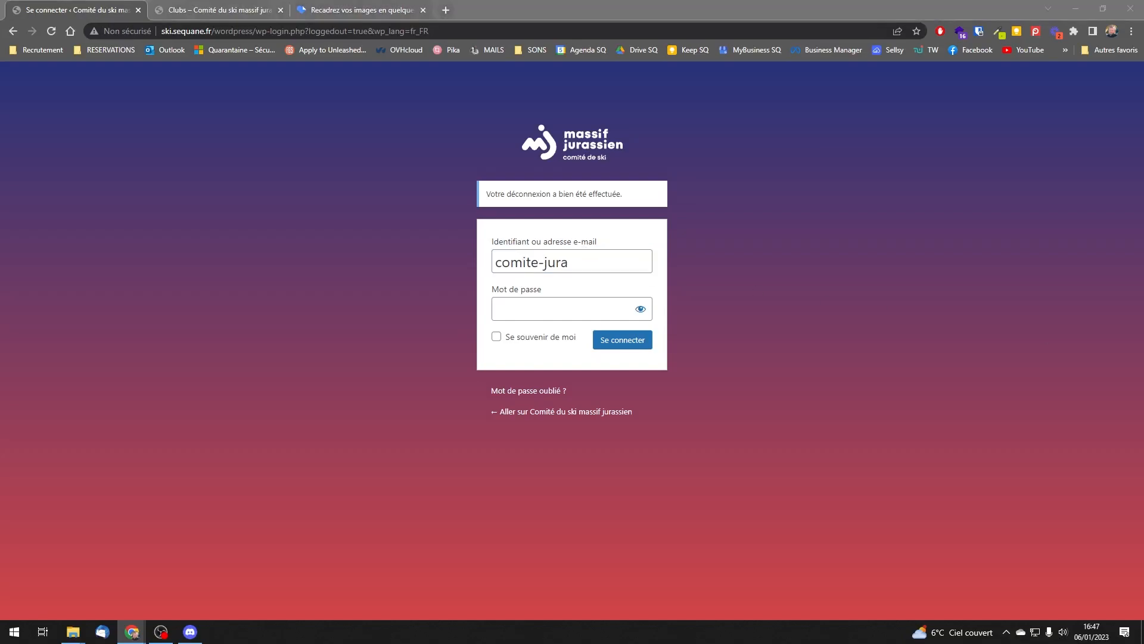
pyautogui.click(571, 313)
pyautogui.hotkey('ctrl', 'v')
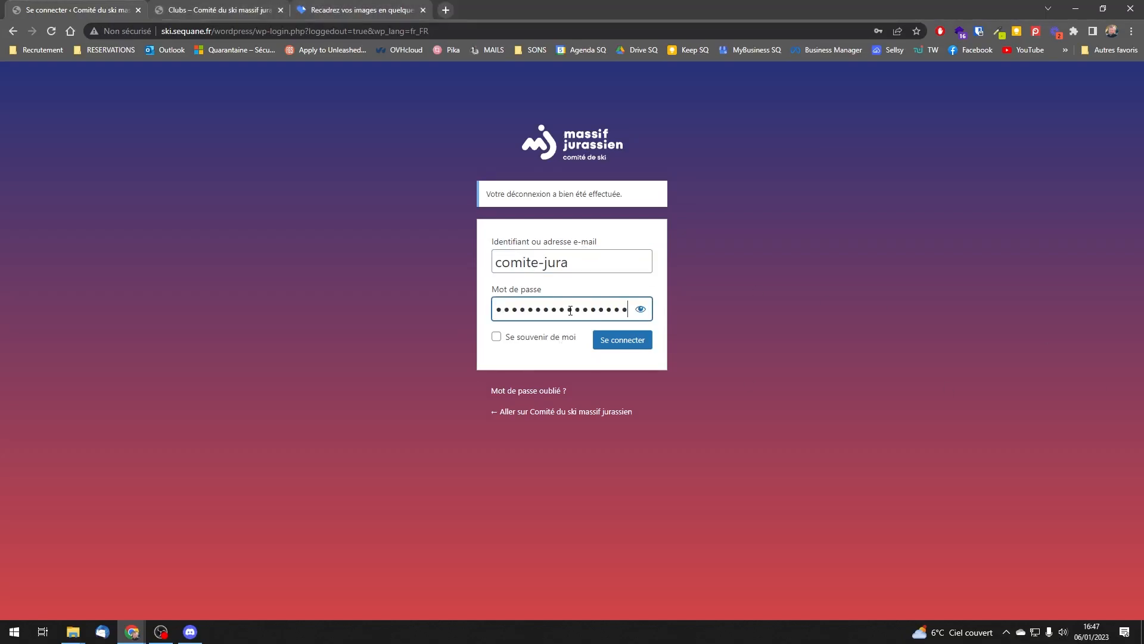
pyautogui.click(608, 348)
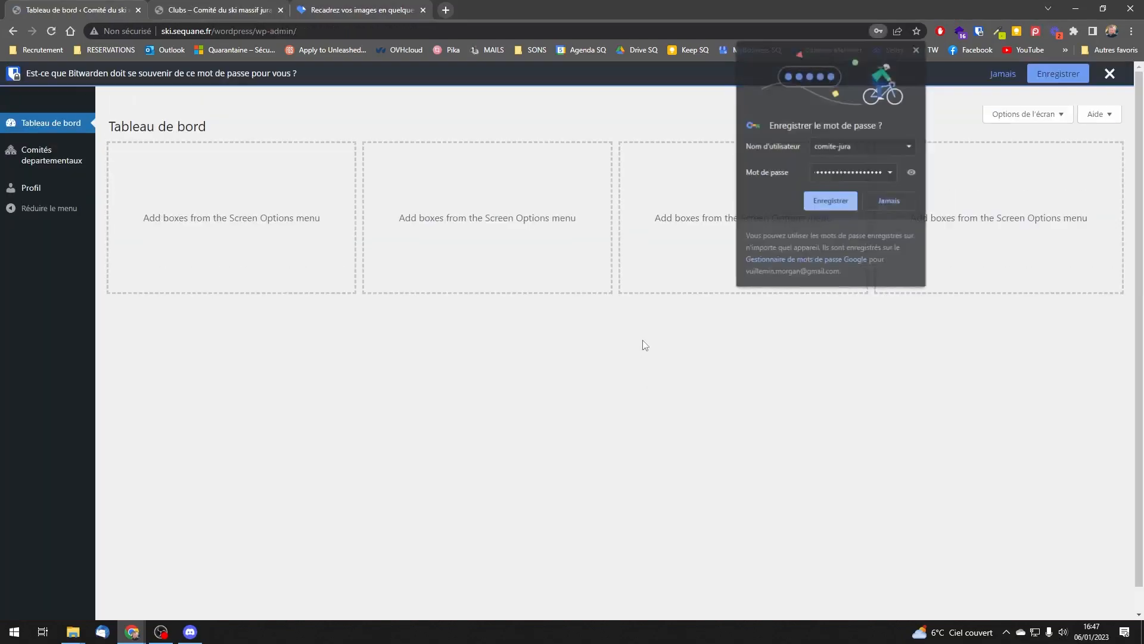
pyautogui.click(917, 49)
# Step: Open the Comité départemental de ski du Jura entry for editing and look through its fields
pyautogui.click(36, 156)
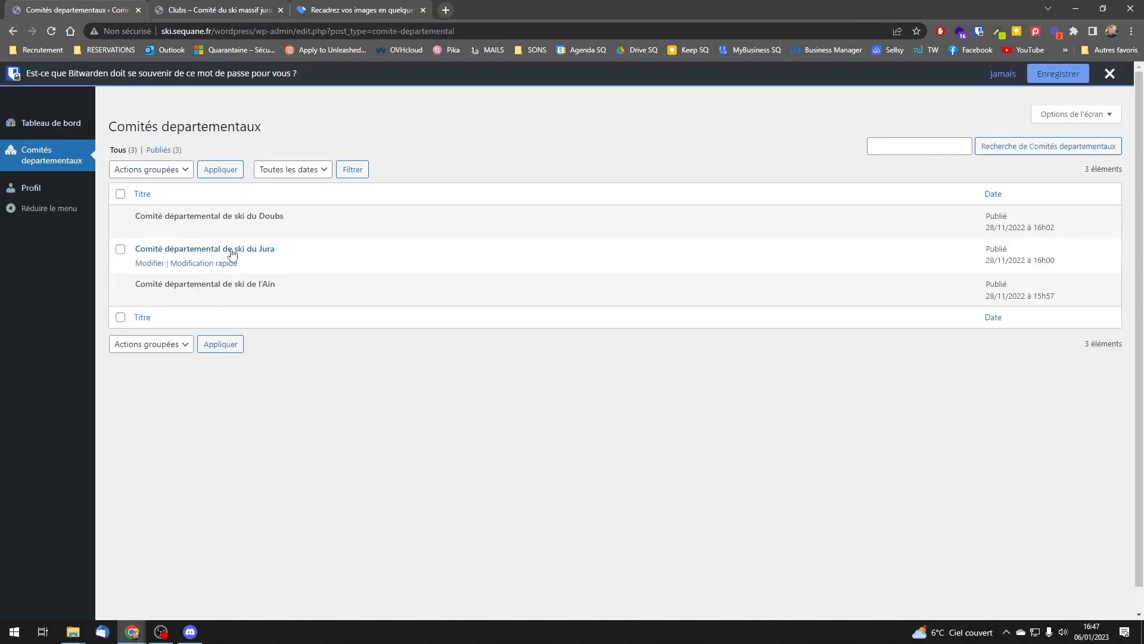
pyautogui.click(203, 253)
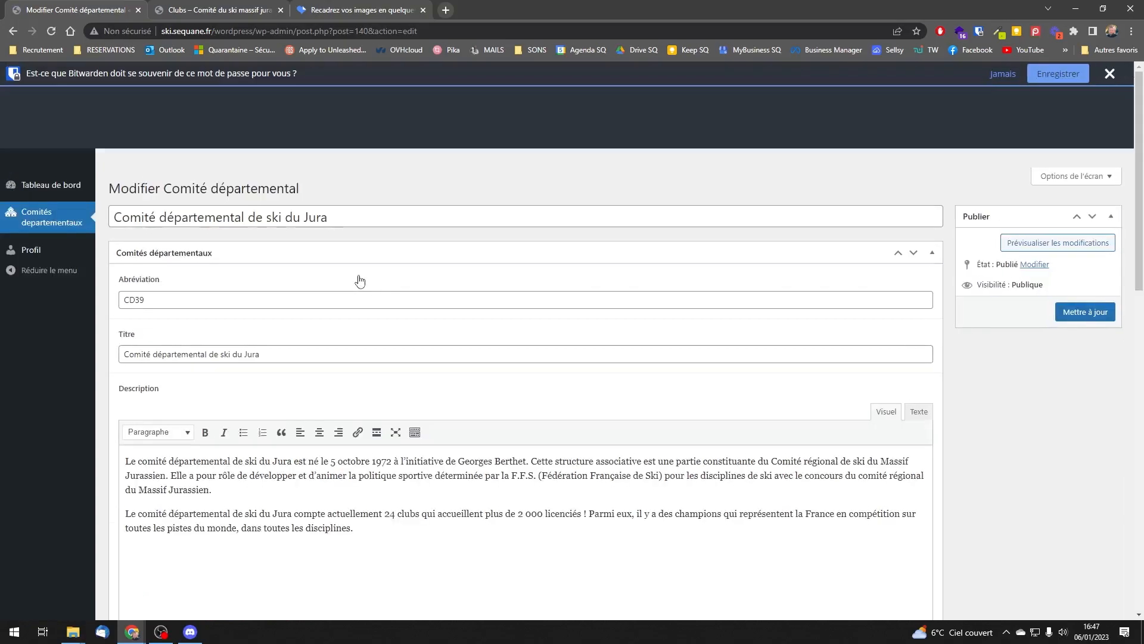
pyautogui.scroll(-7, 370, 280)
pyautogui.scroll(-1, 411, 284)
pyautogui.scroll(8, 411, 284)
pyautogui.click(1110, 73)
pyautogui.scroll(-10, 554, 286)
pyautogui.scroll(10, 556, 286)
pyautogui.scroll(1, 561, 325)
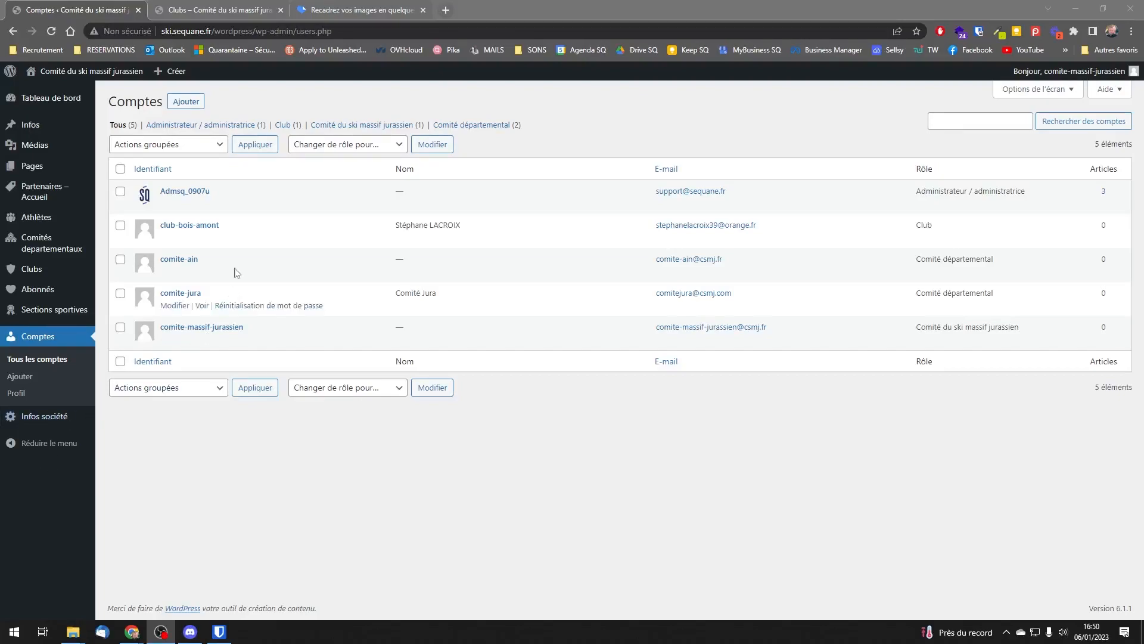
# Step: Start another new account with the username club-champagnole and fill in the club's e-mail address
pyautogui.click(186, 106)
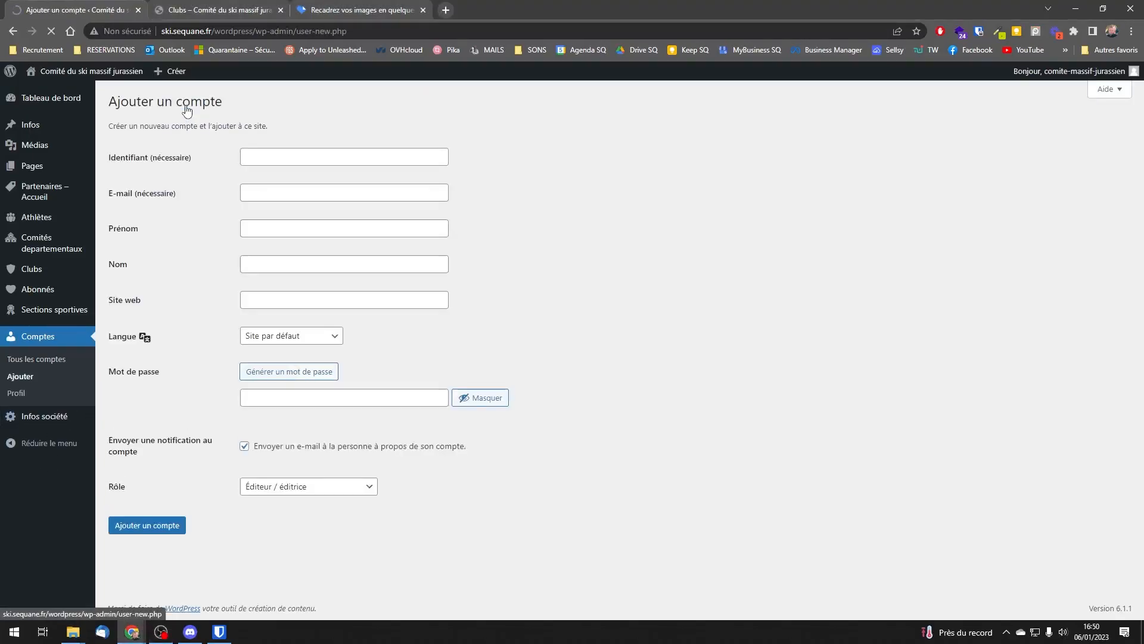
pyautogui.click(287, 158)
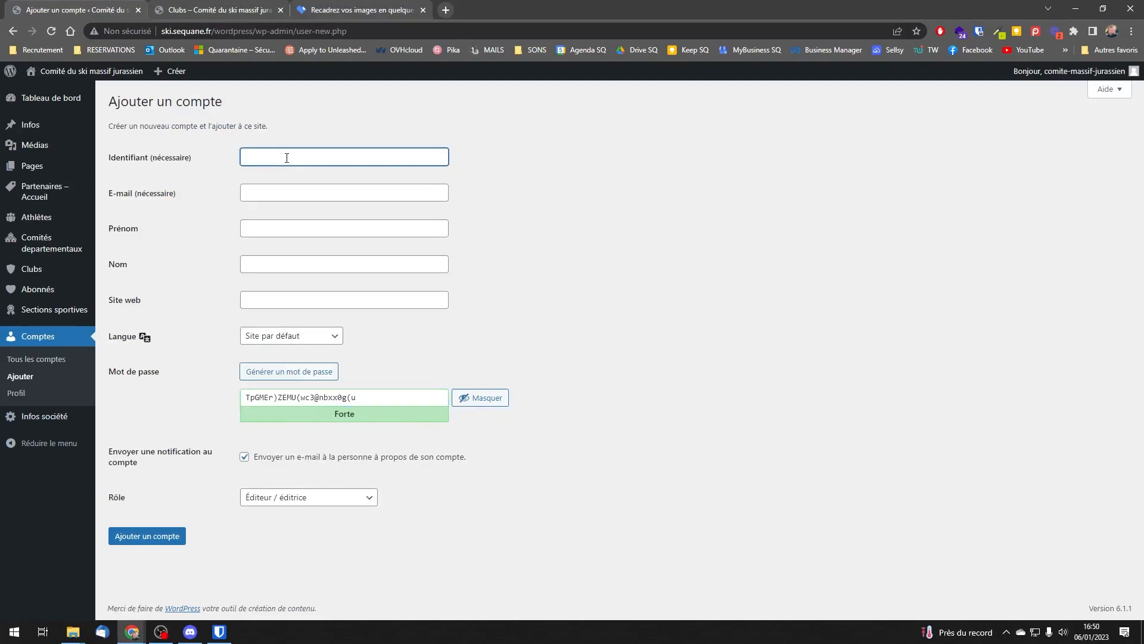
pyautogui.write('club-champaghn')
pyautogui.write('le')
pyautogui.click(284, 193)
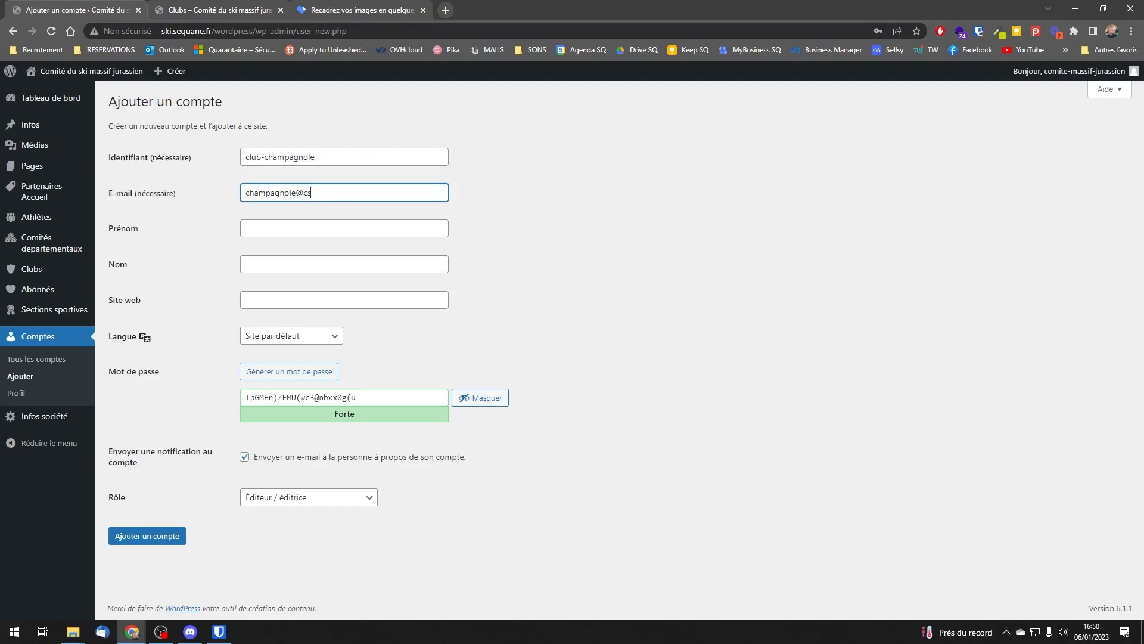
# Step: Set the first name to Club and the last name to Champagnole, and select the generated password and the username for copying
pyautogui.click(332, 221)
pyautogui.write('Club')
pyautogui.press('Tab')
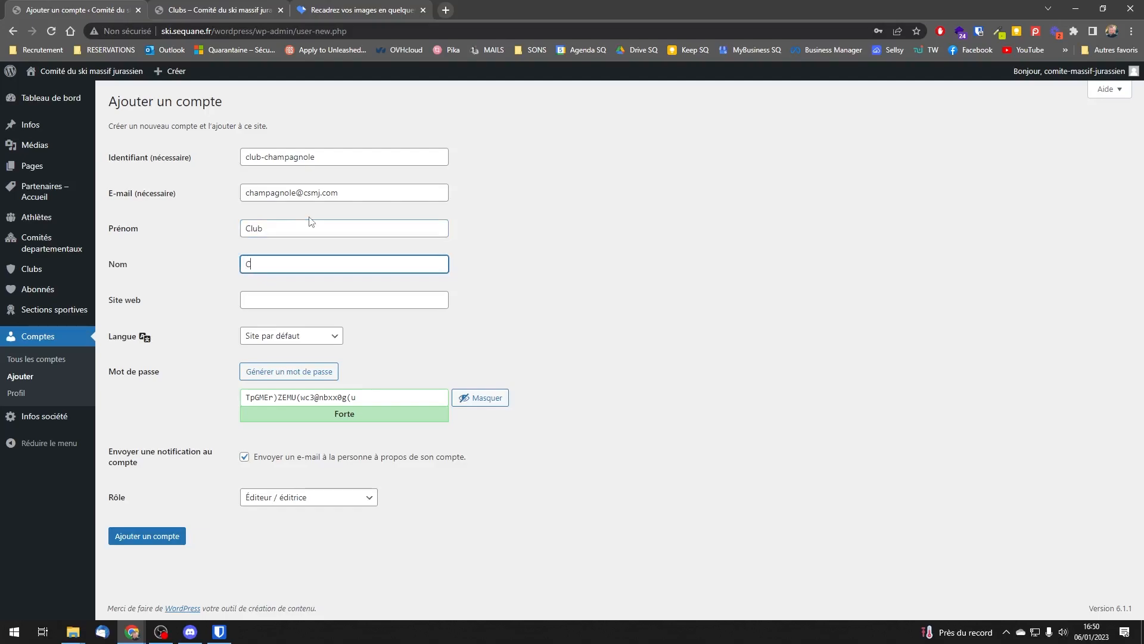
pyautogui.write('Champagnole')
pyautogui.tripleClick(366, 398)
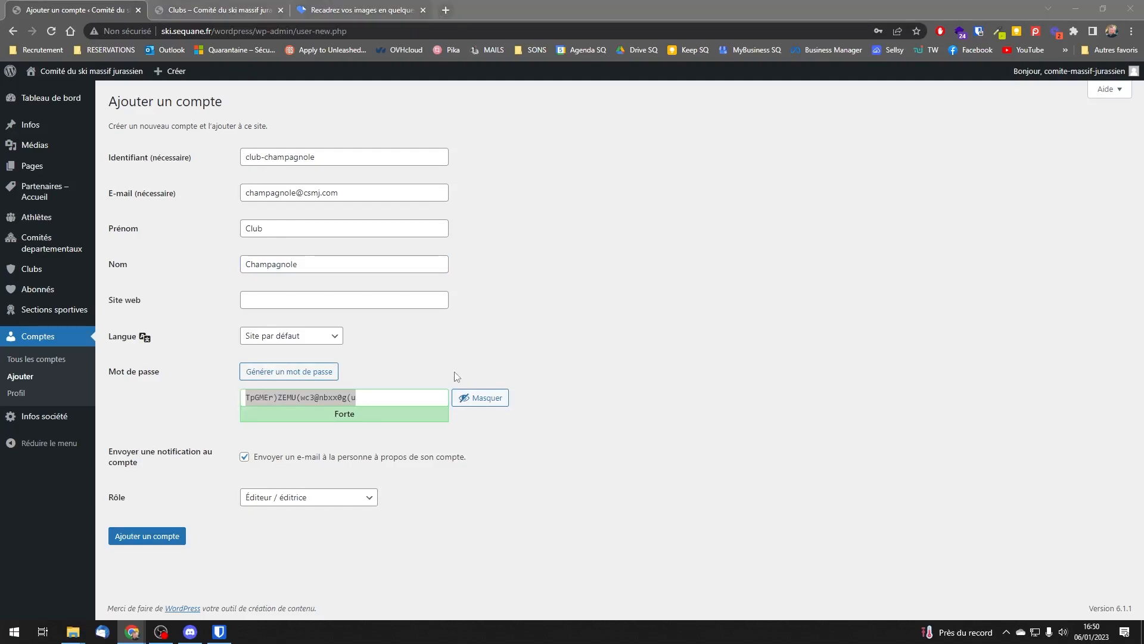
pyautogui.tripleClick(340, 153)
pyautogui.hotkey('ctrl', 'c')
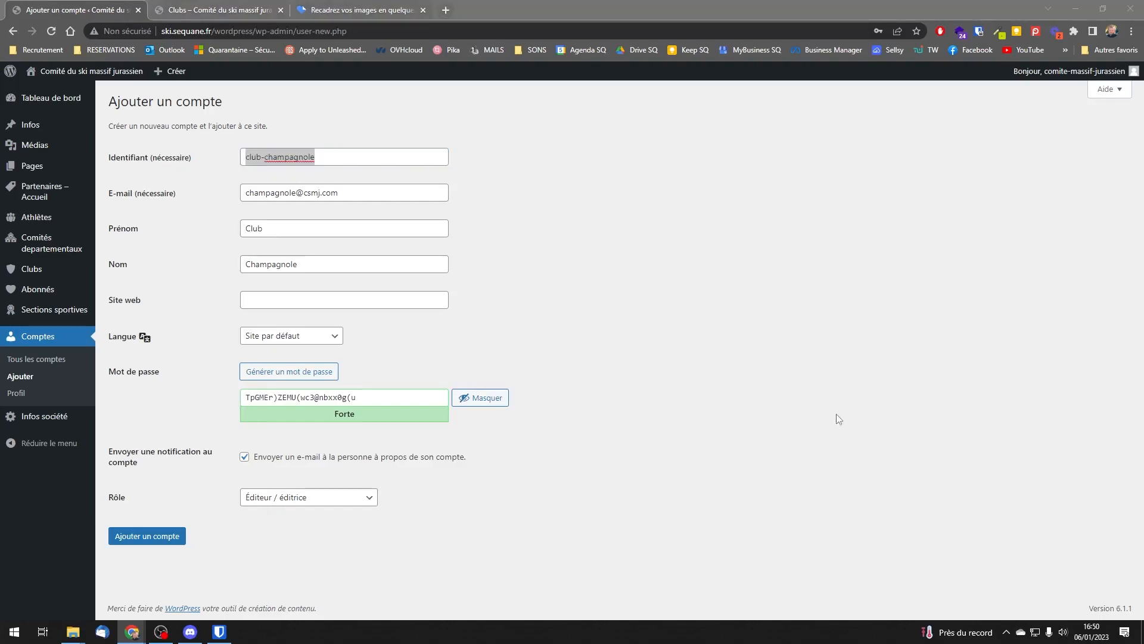
# Step: Turn off the notification e-mail, set the role to Club, and create the club-champagnole account
pyautogui.click(306, 460)
pyautogui.click(321, 503)
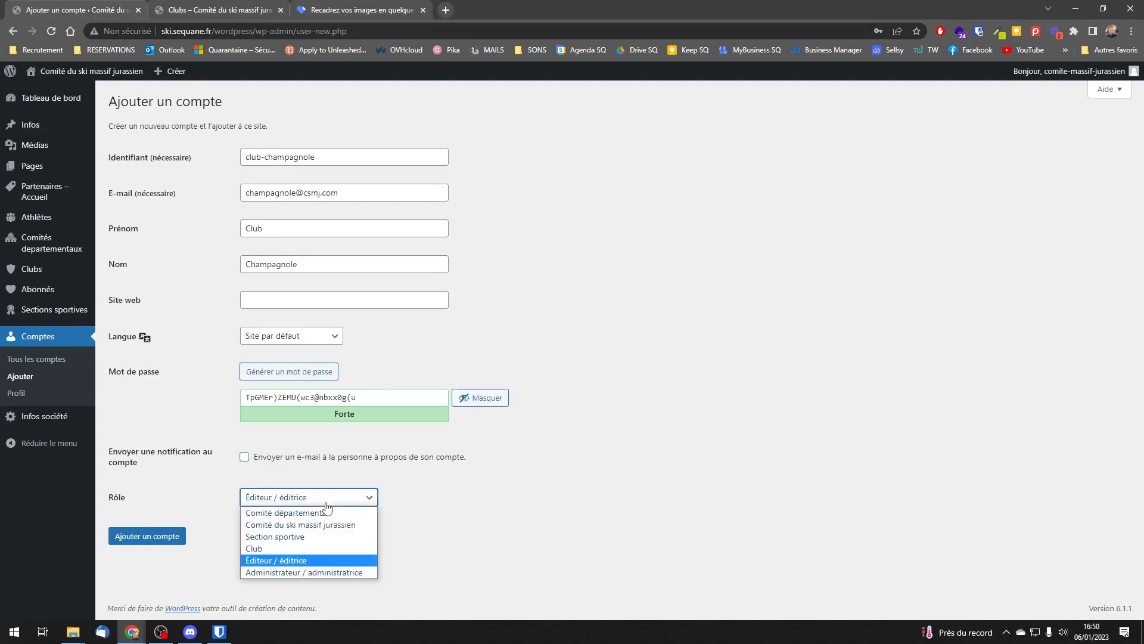
pyautogui.click(293, 550)
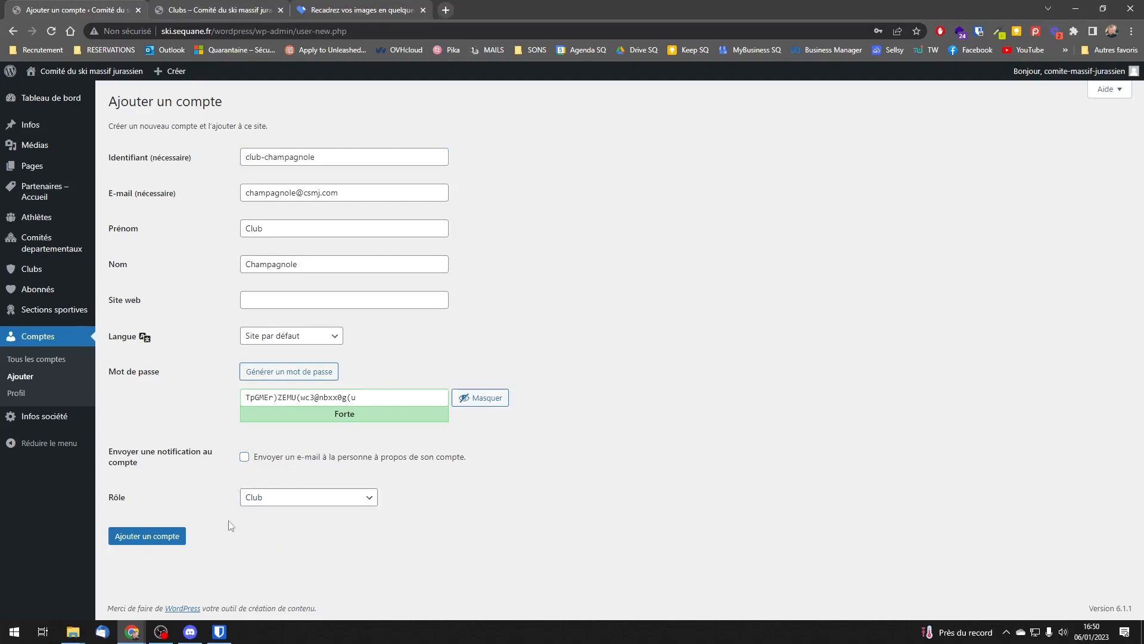
pyautogui.click(162, 540)
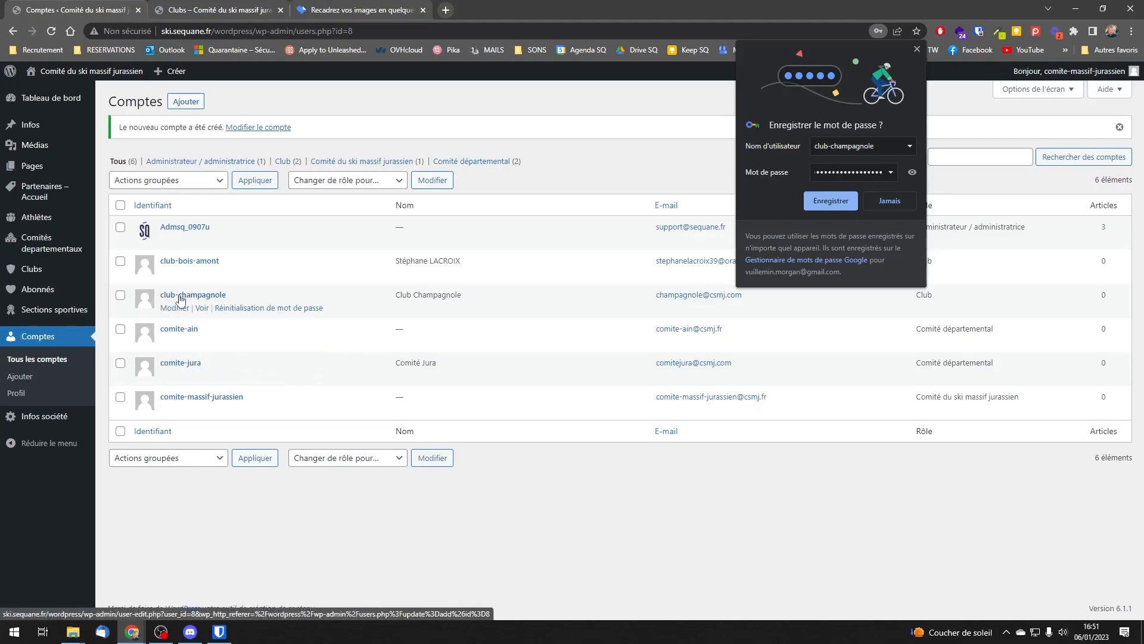
# Step: Assign the club AS Champagnolaise to the club-champagnole account and save the account
pyautogui.click(201, 298)
pyautogui.scroll(-5, 210, 398)
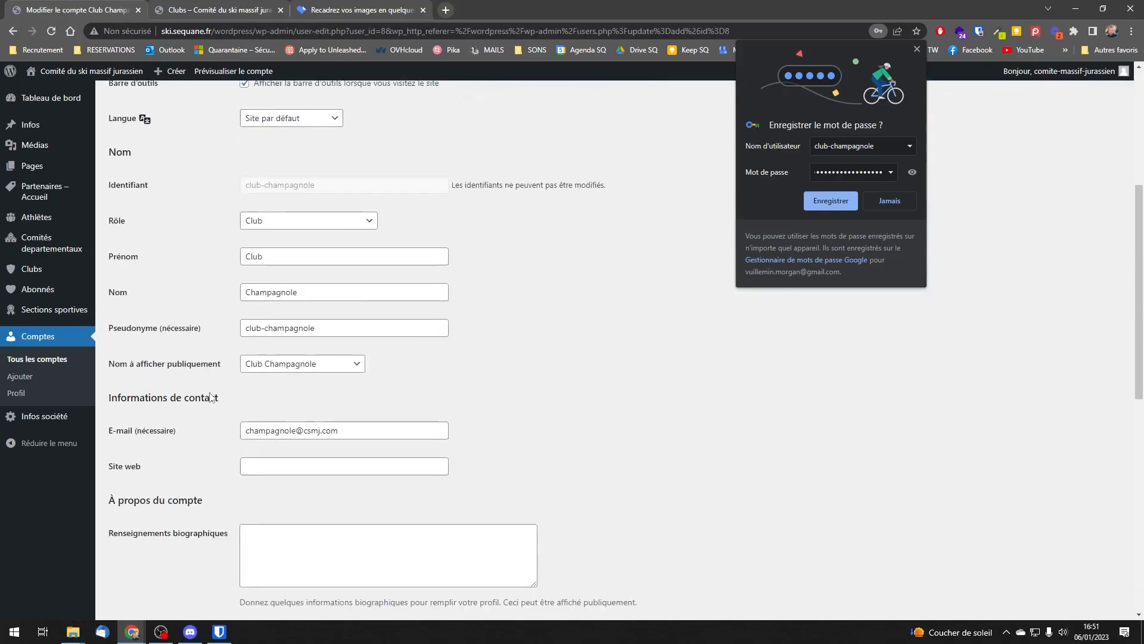
pyautogui.scroll(-9, 210, 398)
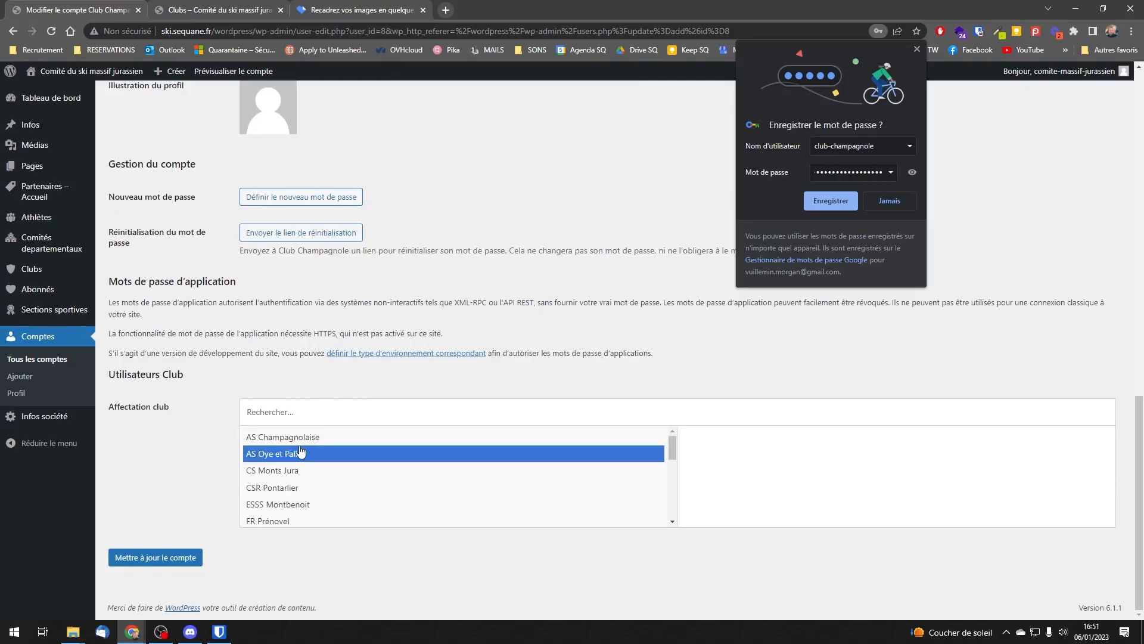
pyautogui.click(332, 441)
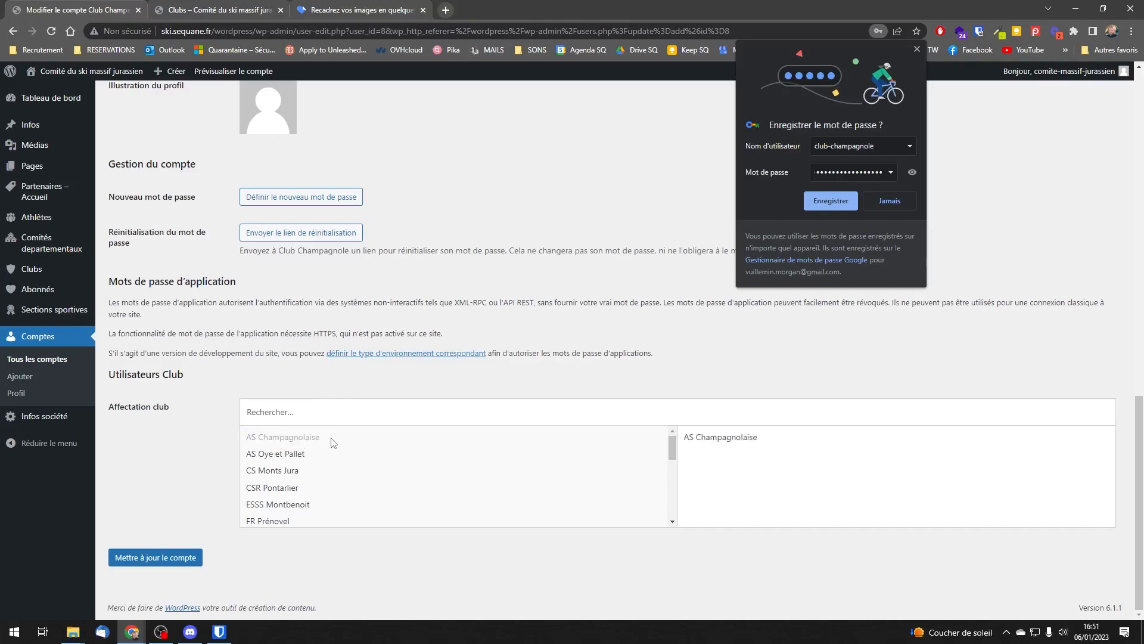
pyautogui.click(162, 558)
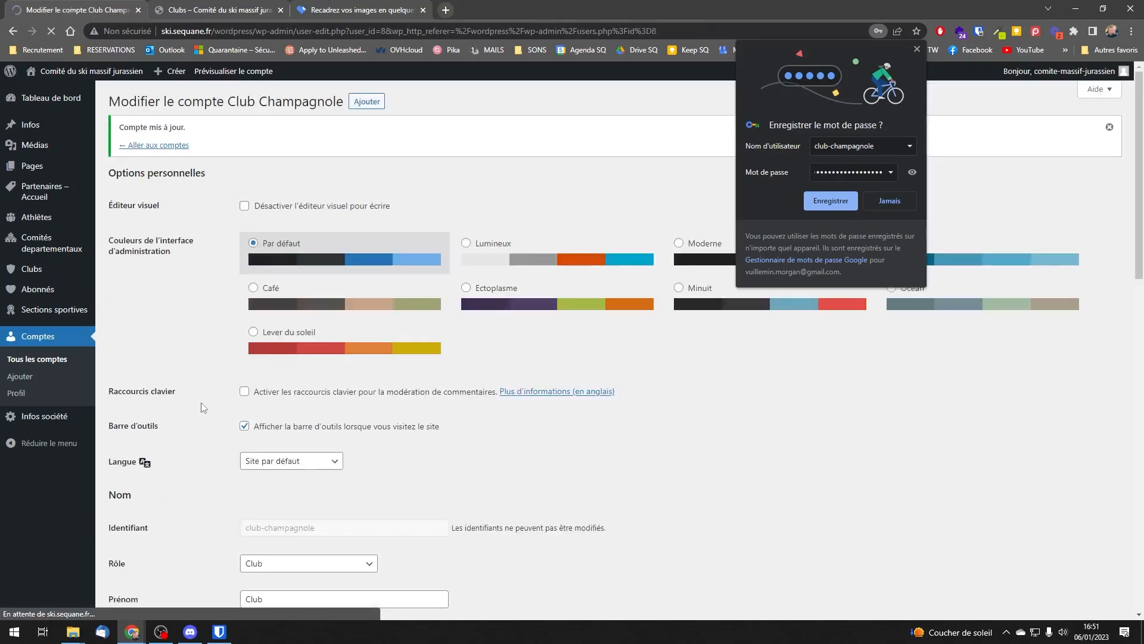
# Step: Dismiss the offer to save the password and review the saved details of the Club Champagnole account
pyautogui.click(917, 49)
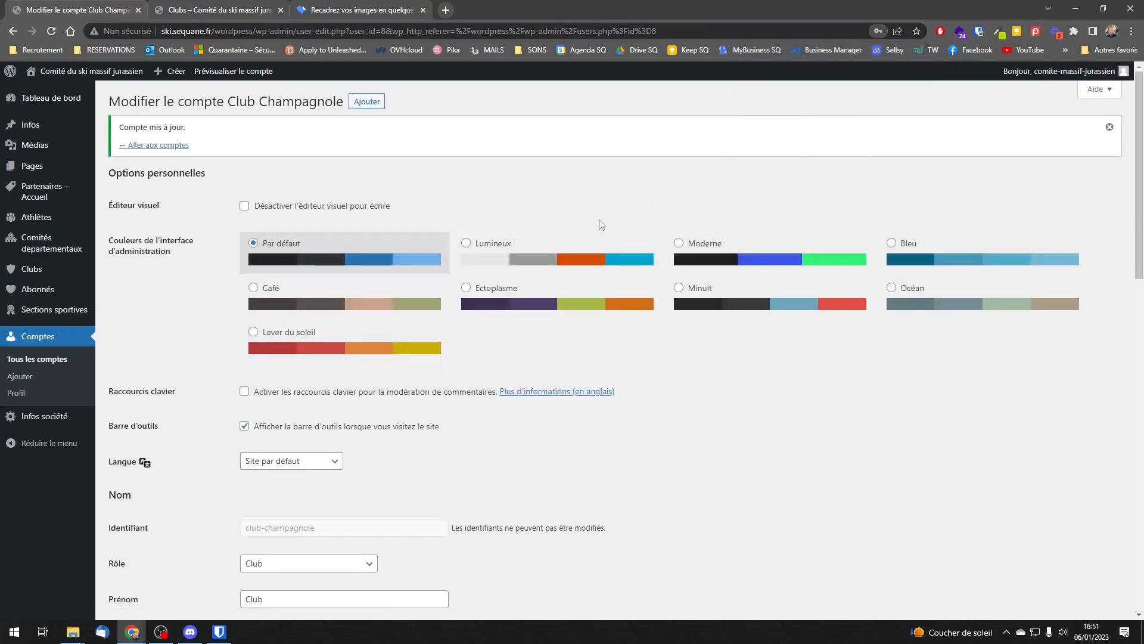
pyautogui.scroll(-15, 198, 373)
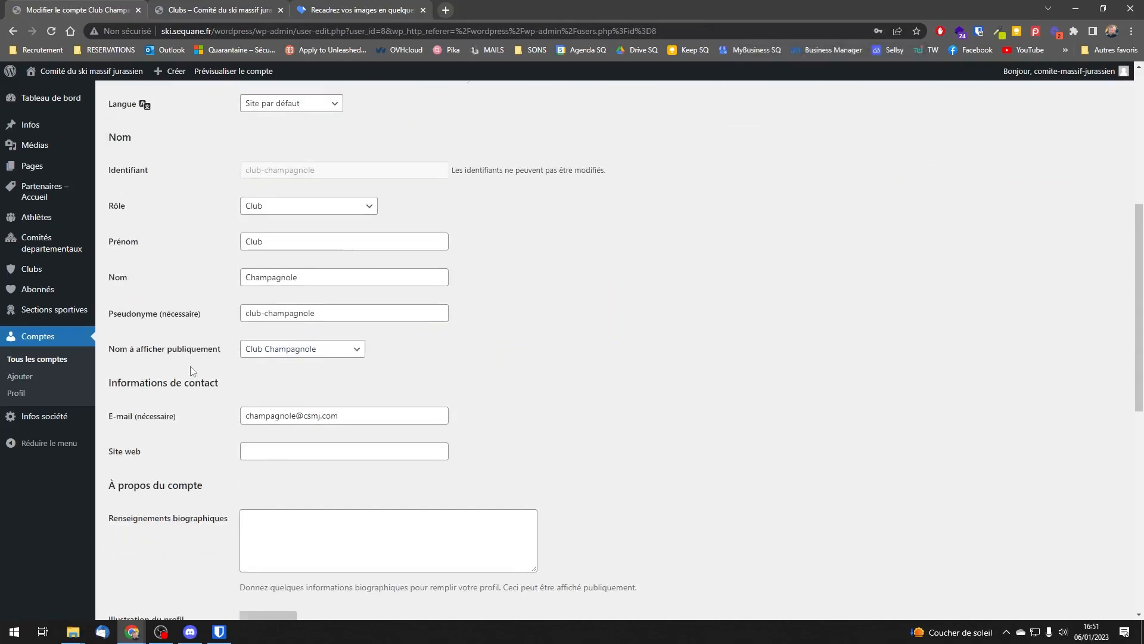
pyautogui.scroll(7, 202, 362)
pyautogui.scroll(8, 203, 363)
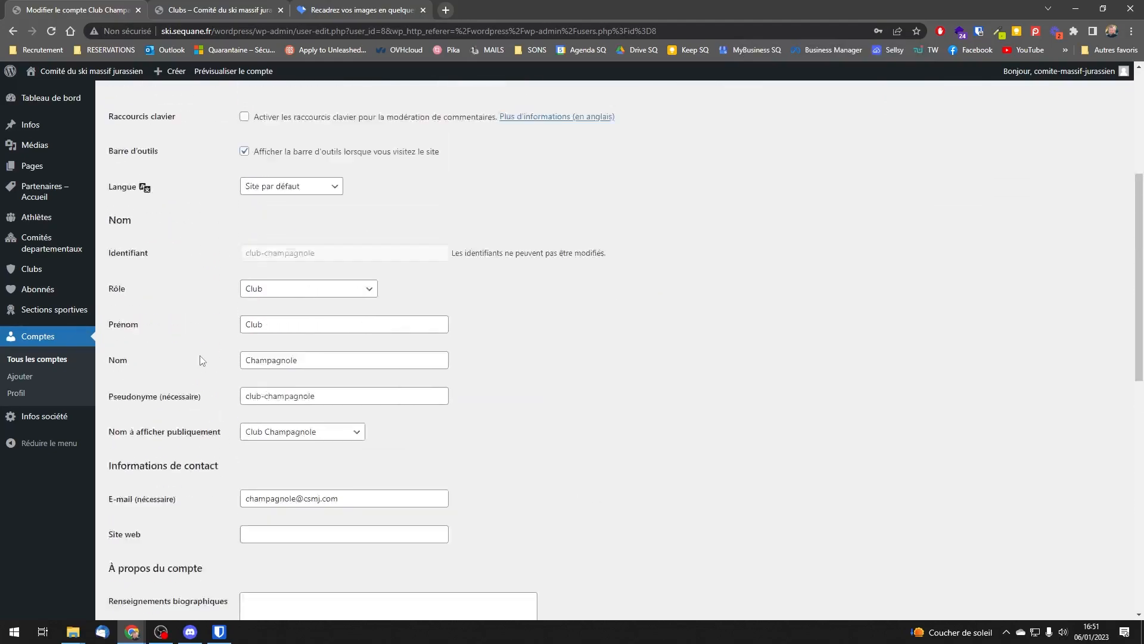
# Step: Switch the session to the club-champagnole account by logging out and back in with its password, dismissing the offers to save it
pyautogui.moveTo(1100, 76)
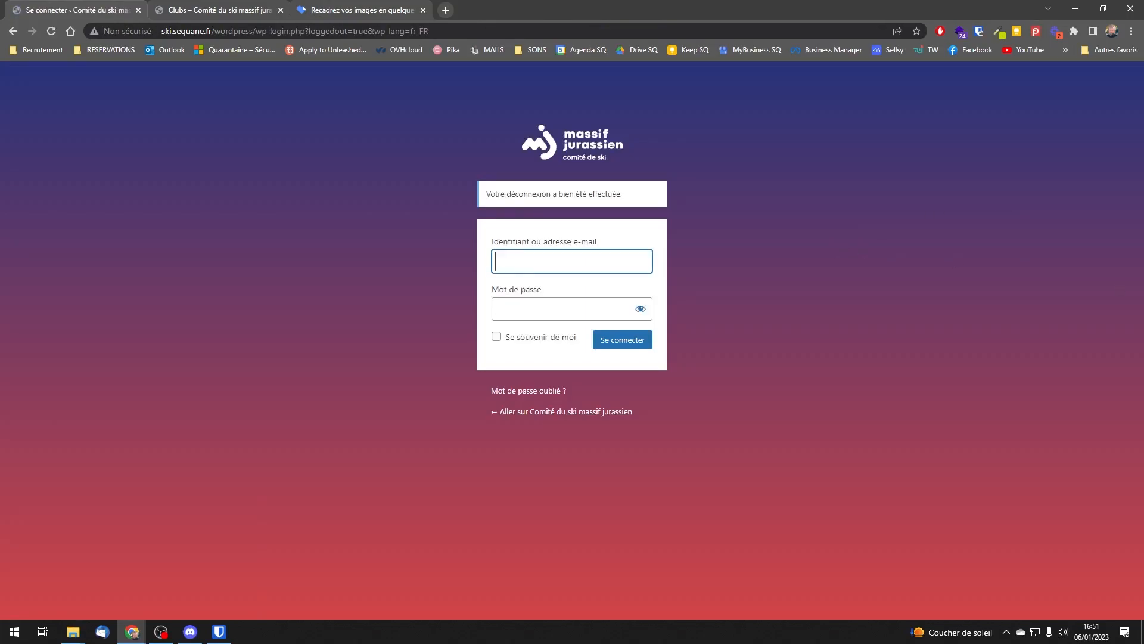
pyautogui.click(513, 264)
pyautogui.hotkey('ctrl', 'v')
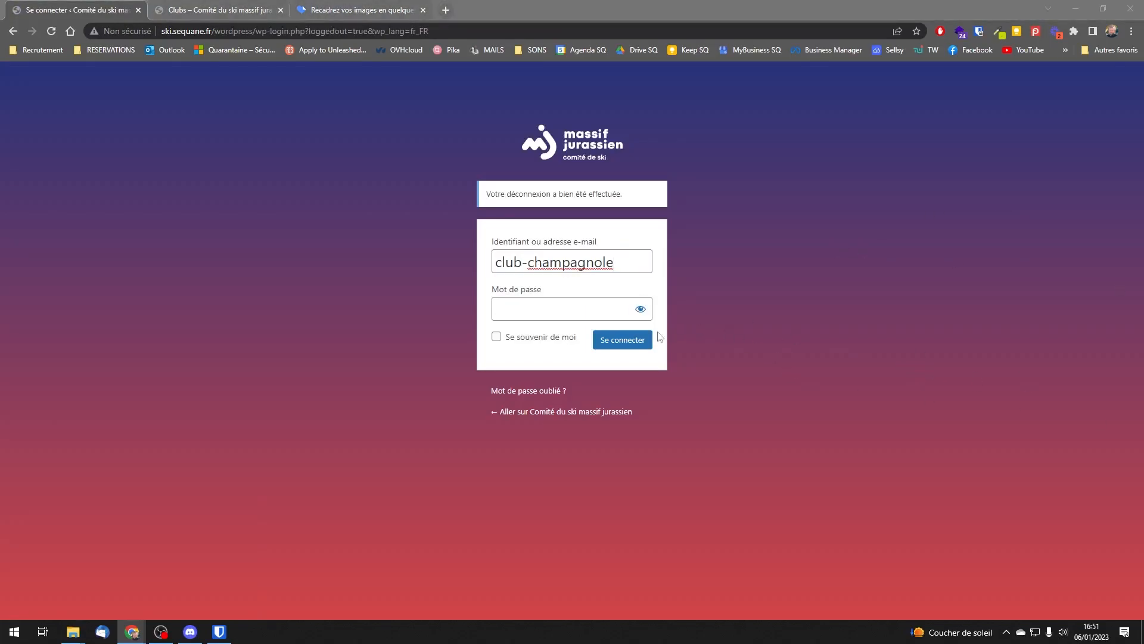
pyautogui.click(623, 317)
pyautogui.hotkey('ctrl', 'v')
pyautogui.click(629, 344)
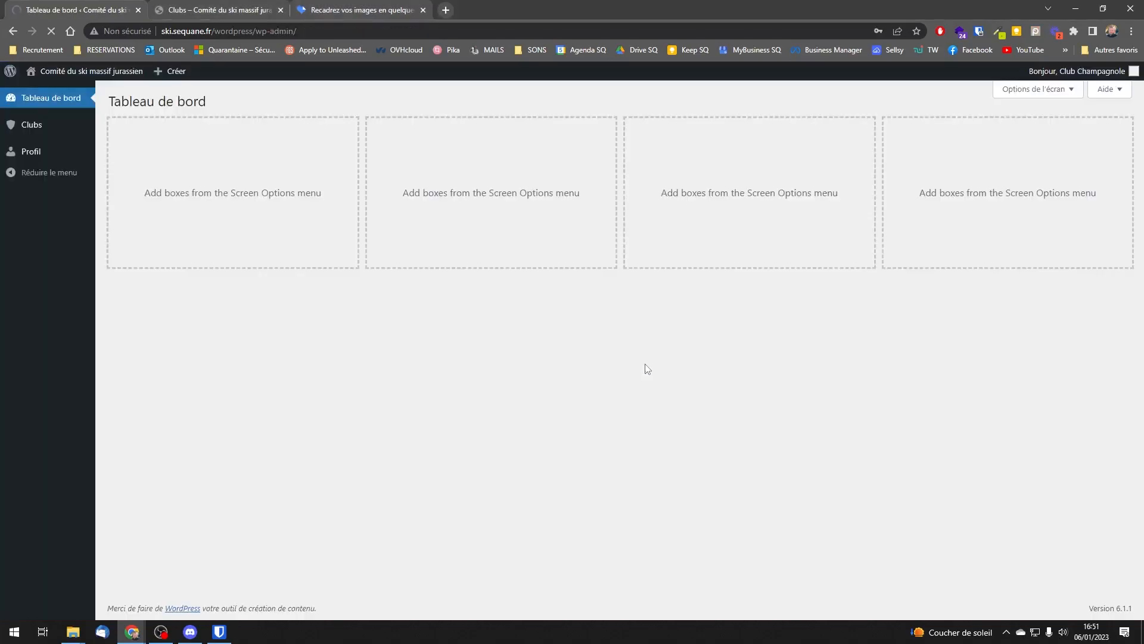
pyautogui.click(917, 49)
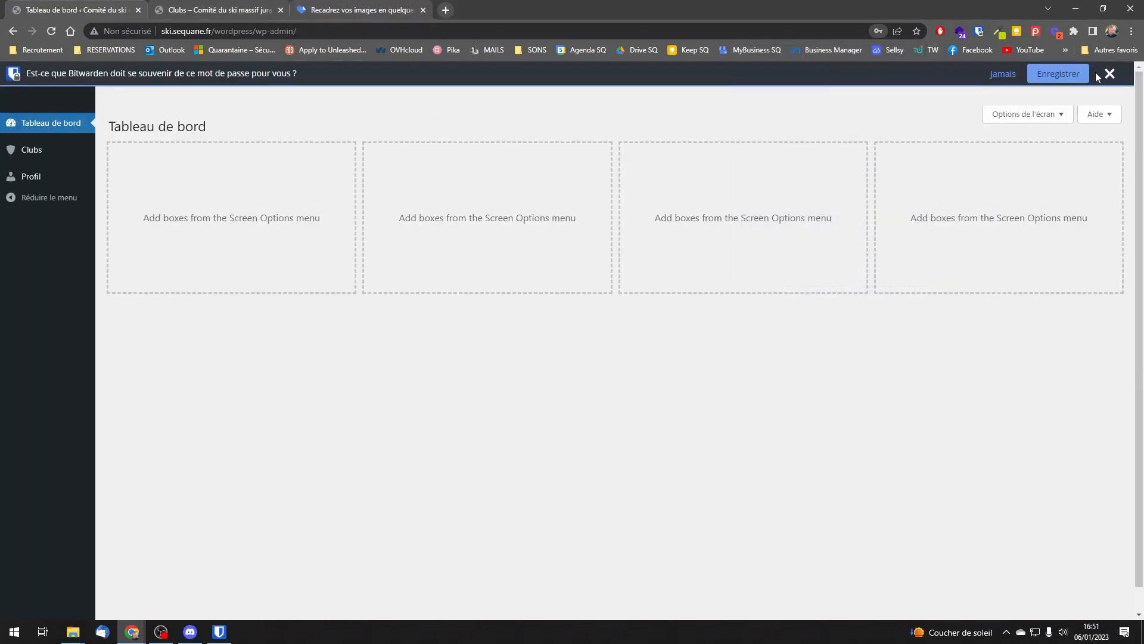
pyautogui.click(1110, 73)
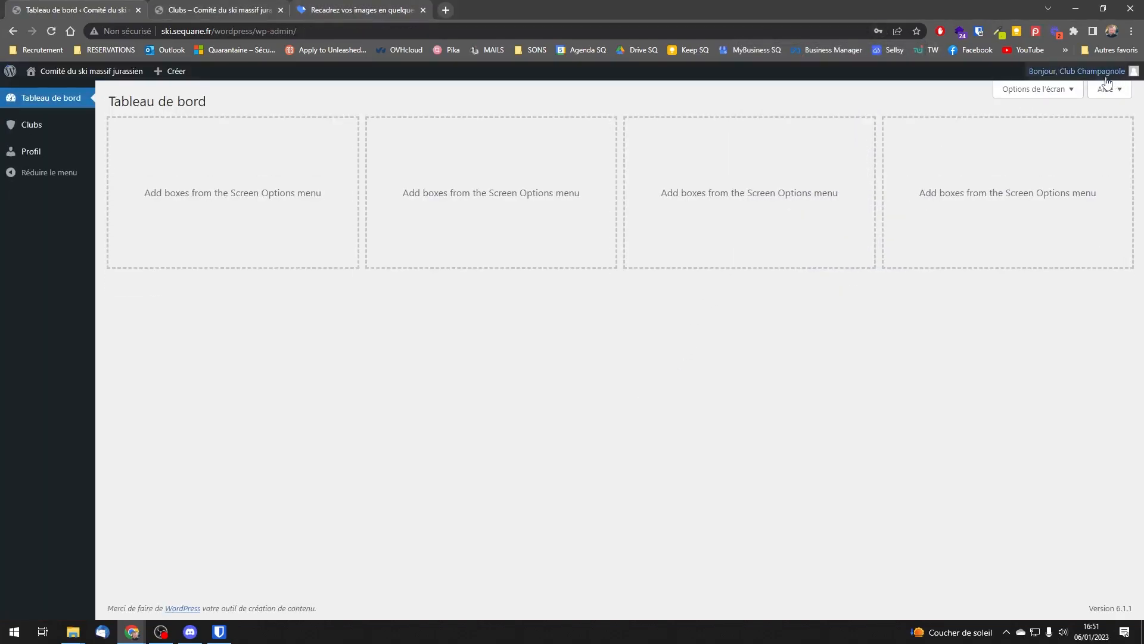
# Step: Find AS Champagnolaise on the second page of the clubs list, open it for editing and examine its club details and staff list
pyautogui.click(32, 124)
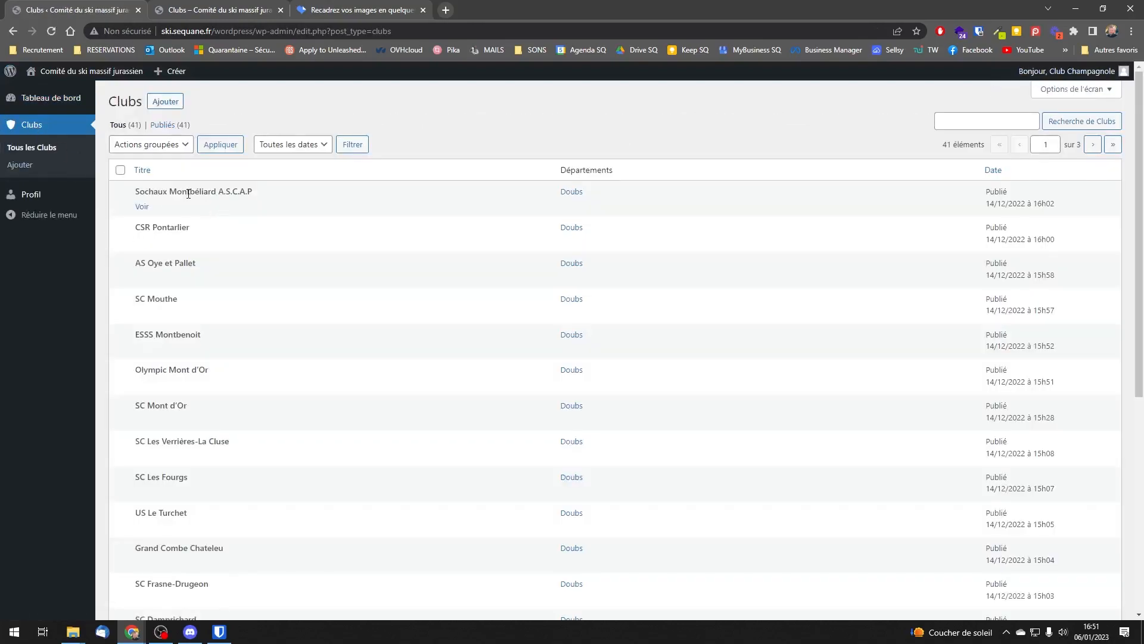
pyautogui.scroll(-6, 179, 278)
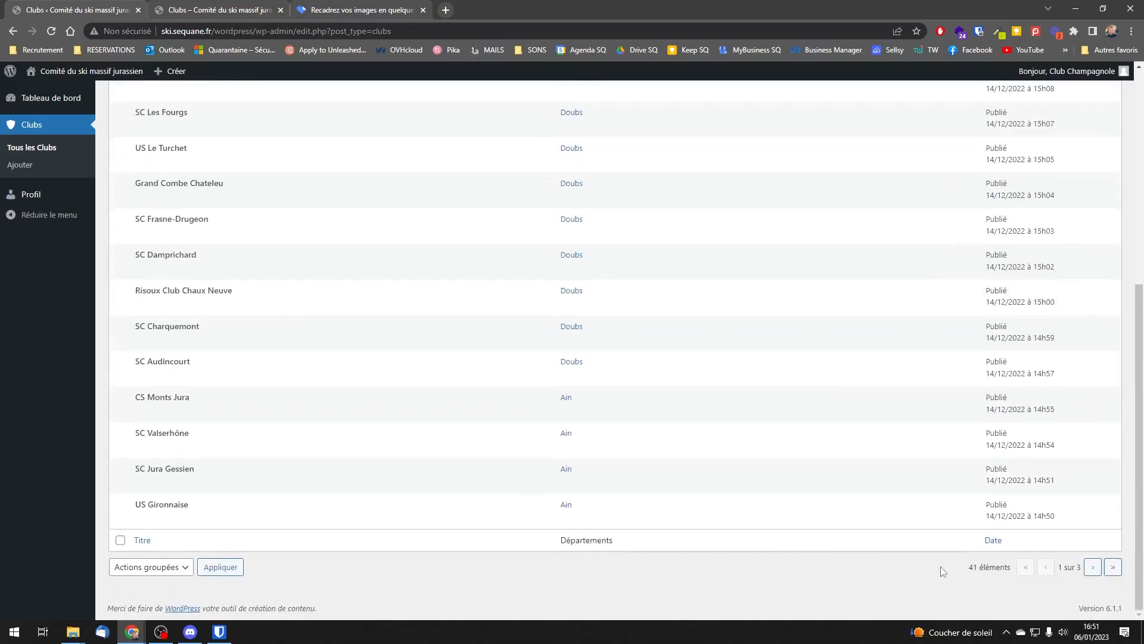
pyautogui.click(1093, 566)
pyautogui.scroll(-6, 651, 485)
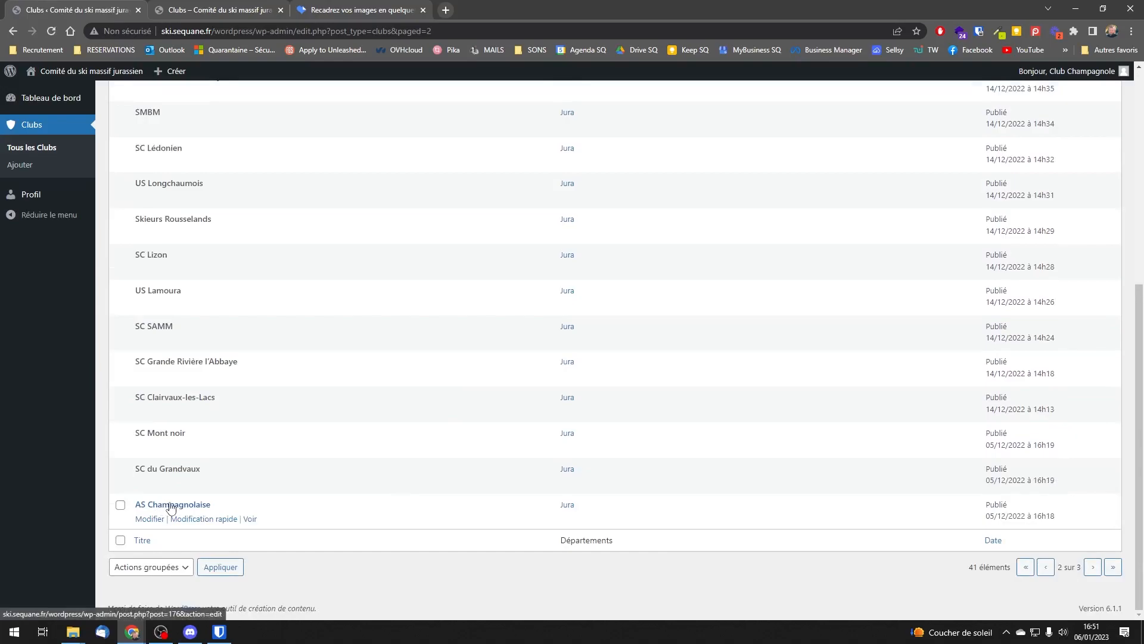
pyautogui.click(161, 505)
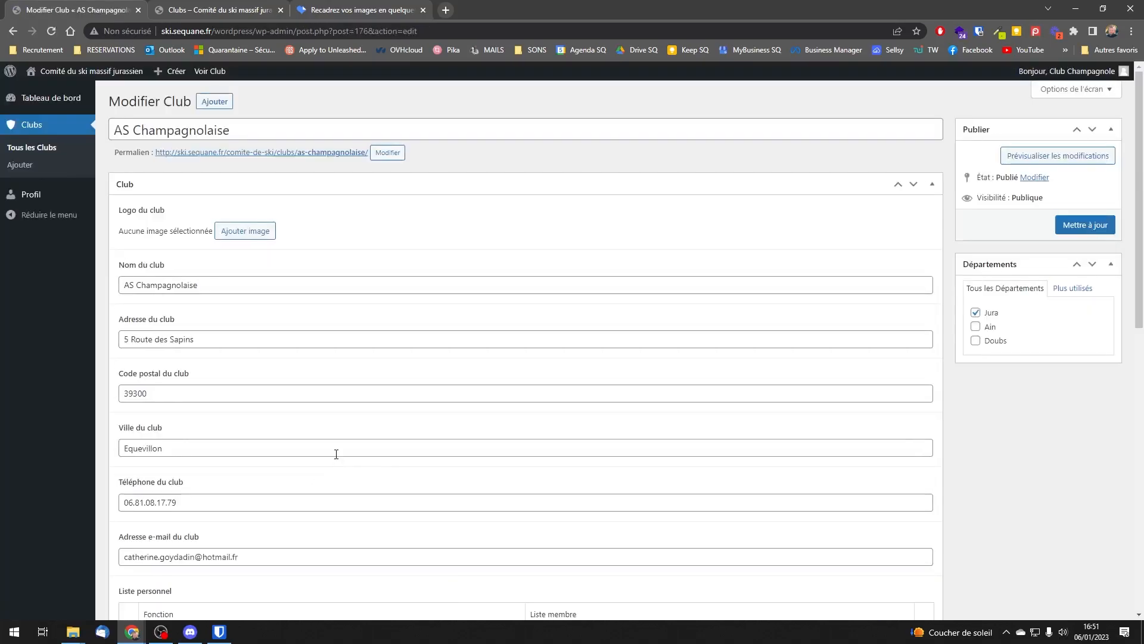
pyautogui.scroll(-10, 298, 428)
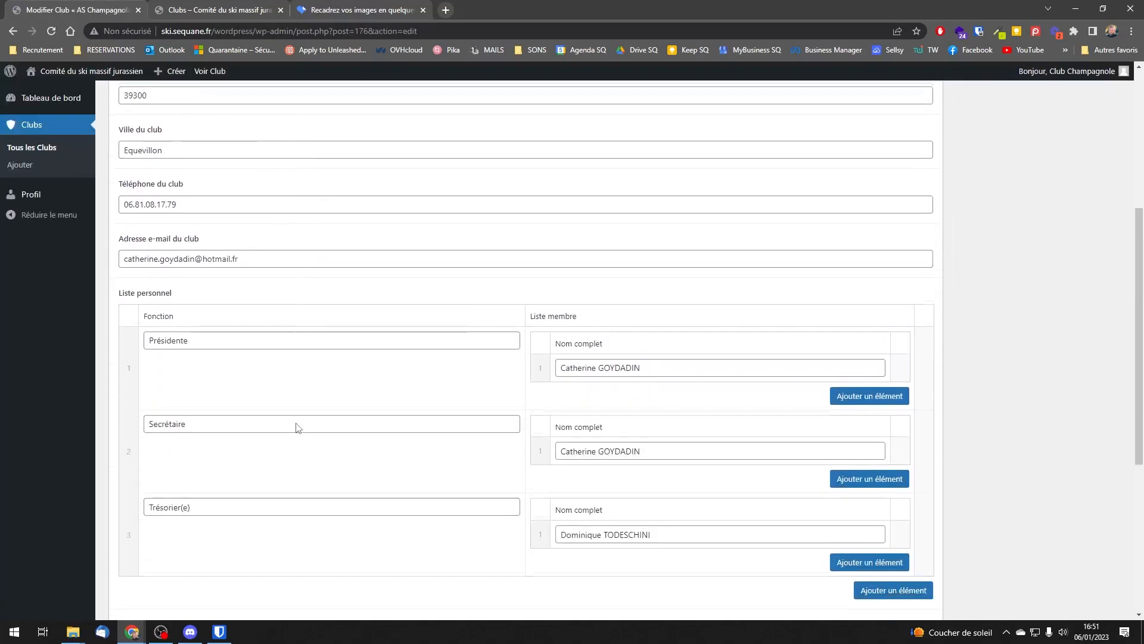